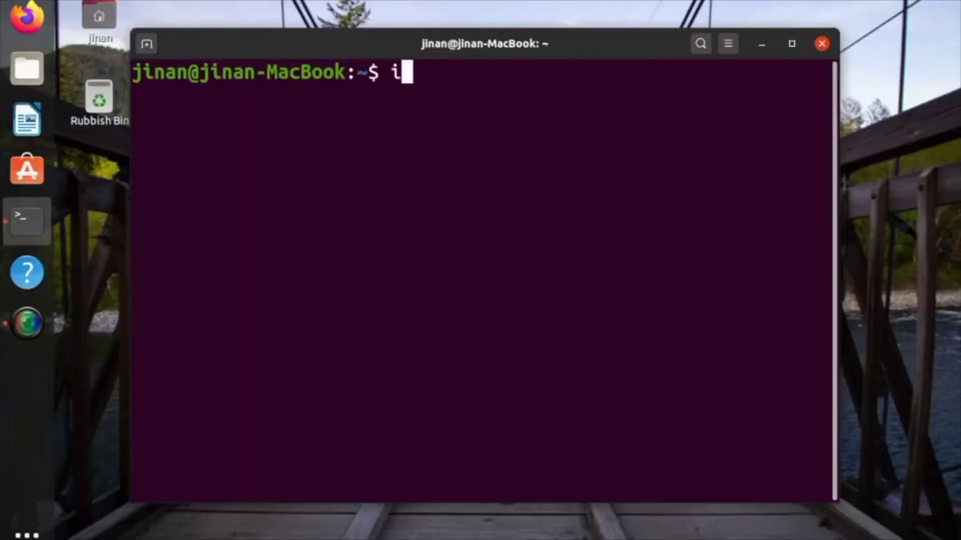
Step: Run ip a and mark the current IPv4 address of interface enp0s9
{"action": "type", "text": "p a"}
{"action": "key", "text": "Return"}
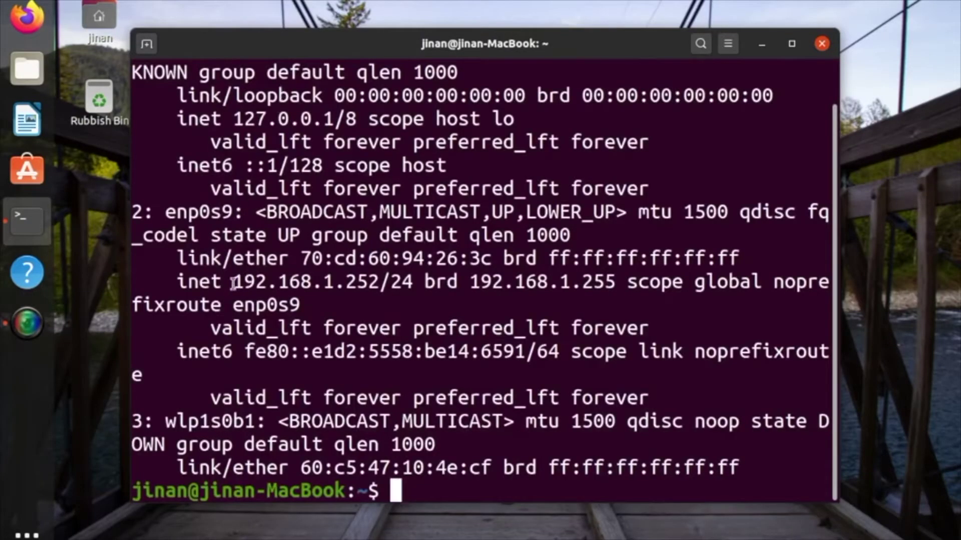
{"action": "left_click_drag", "start_coordinate": [234, 283], "coordinate": [535, 296]}
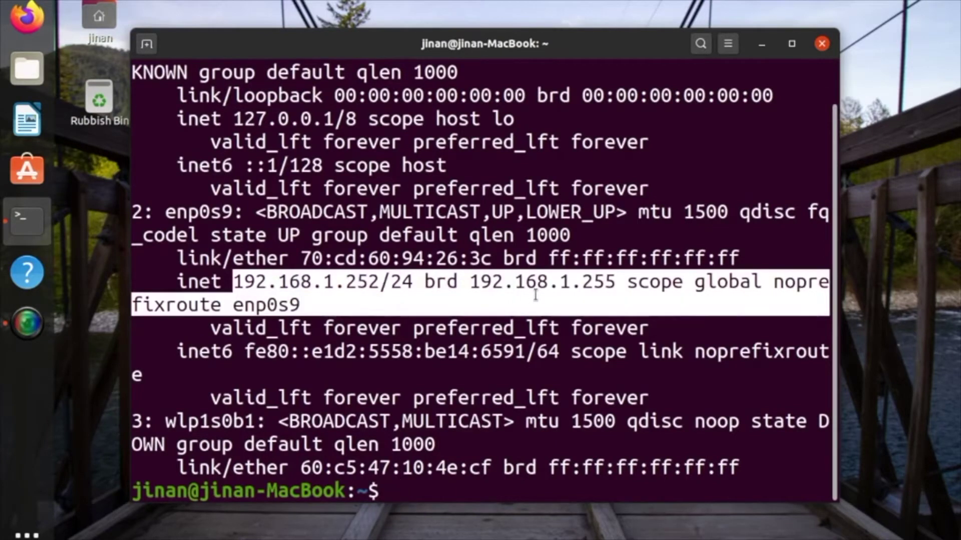
{"action": "double_click", "coordinate": [198, 212]}
Step: Clear the screen, change into /etc/netplan and list its two YAML files
{"action": "type", "text": "clear"}
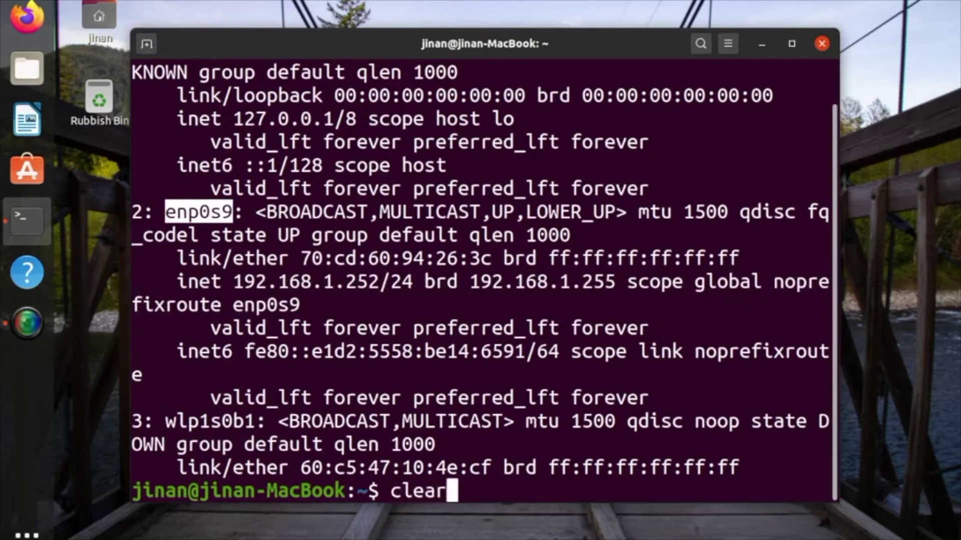
{"action": "key", "text": "Return"}
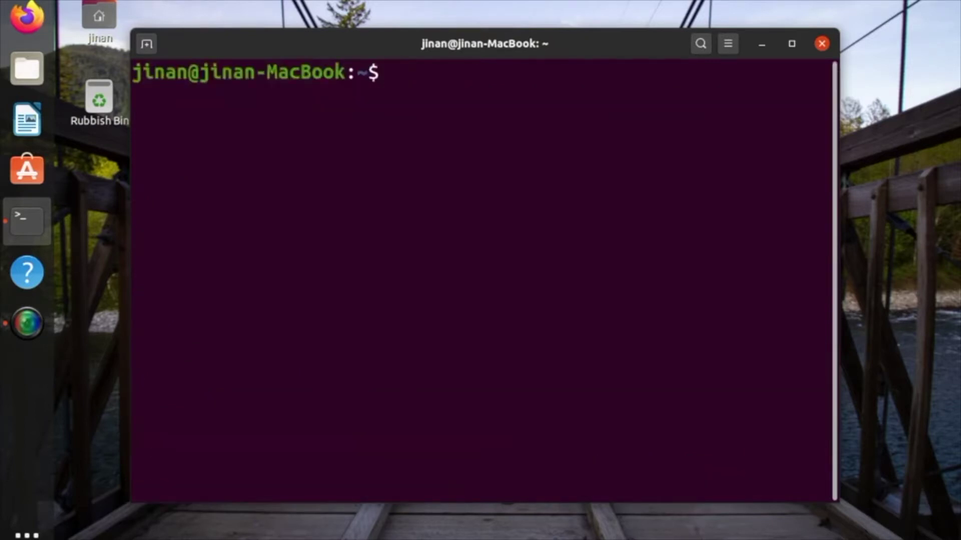
{"action": "type", "text": "cd /et"}
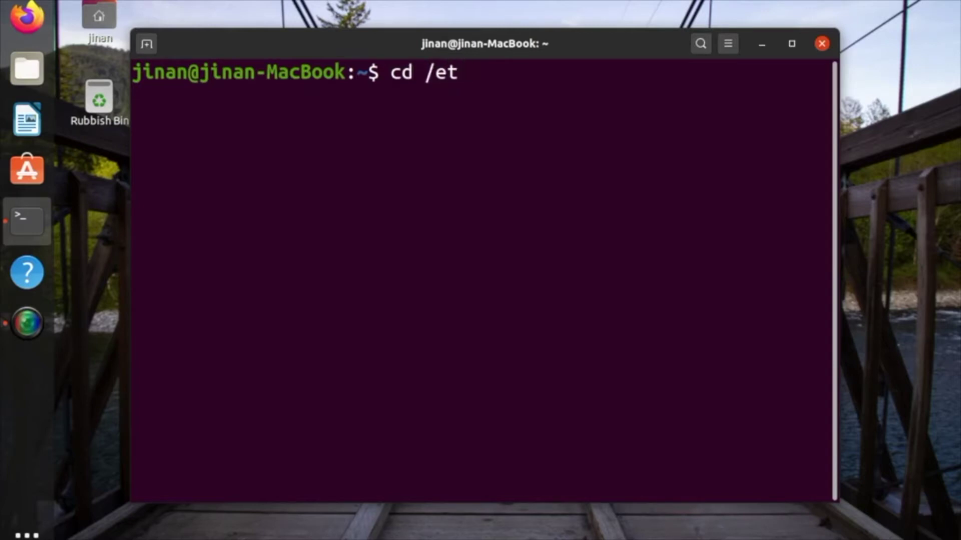
{"action": "type", "text": "c"}
{"action": "type", "text": "/"}
{"action": "type", "text": "netp"}
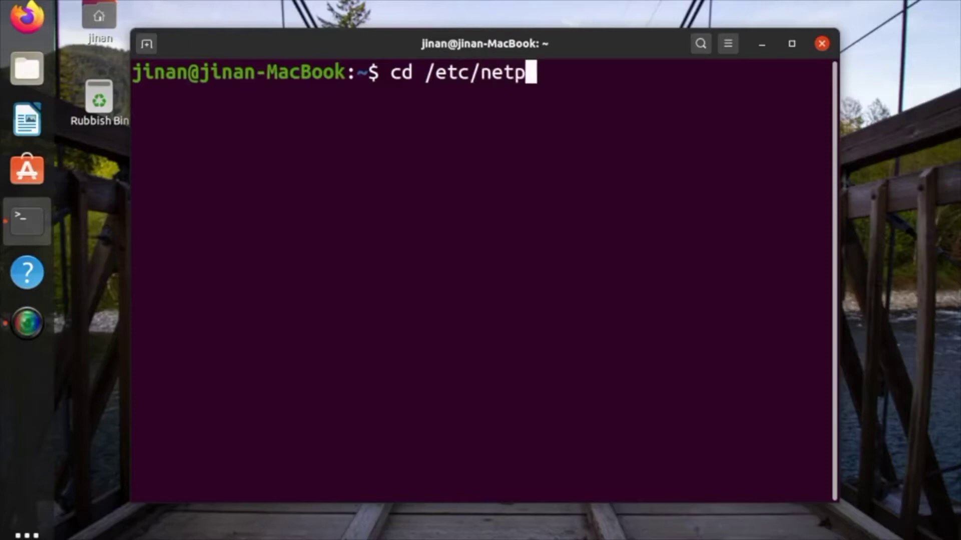
{"action": "type", "text": "lan"}
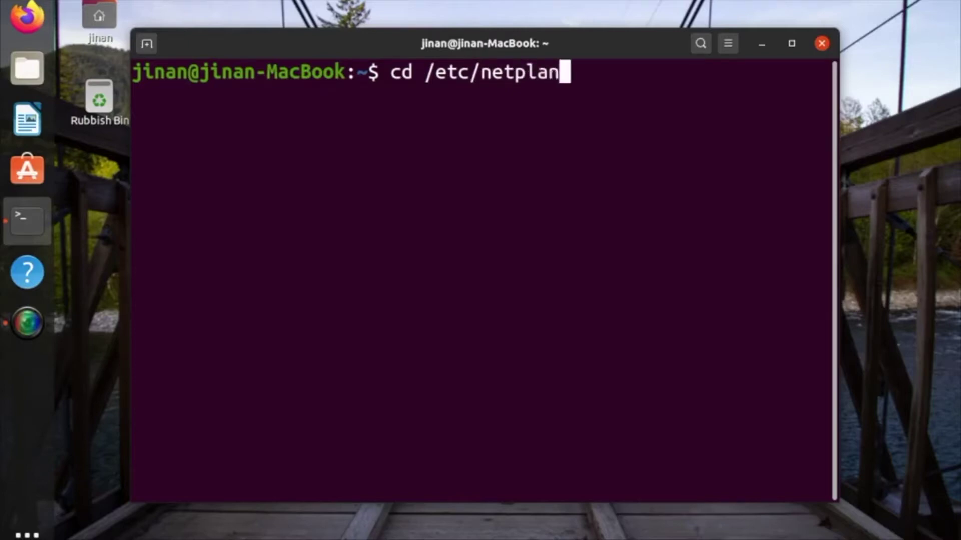
{"action": "type", "text": "/"}
{"action": "key", "text": "Return"}
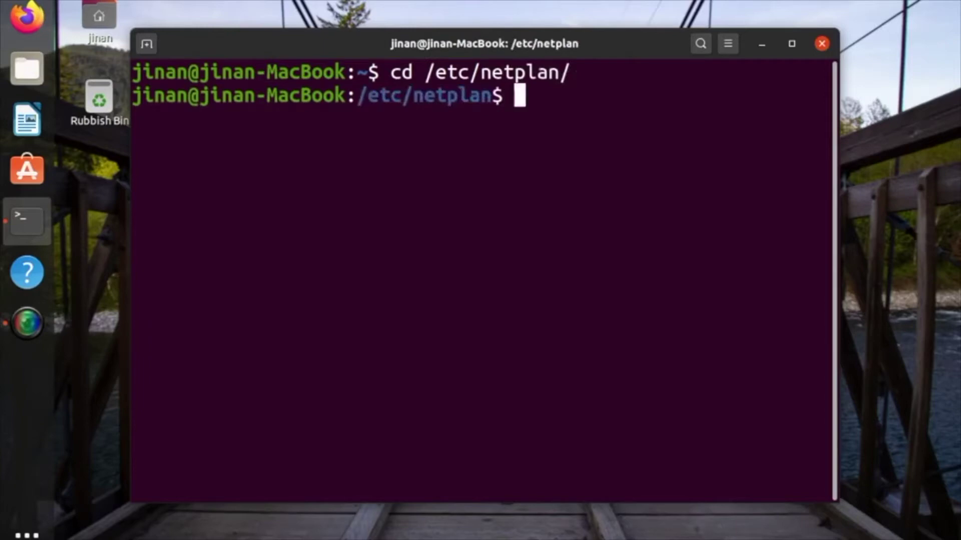
{"action": "type", "text": "dir"}
{"action": "key", "text": "Return"}
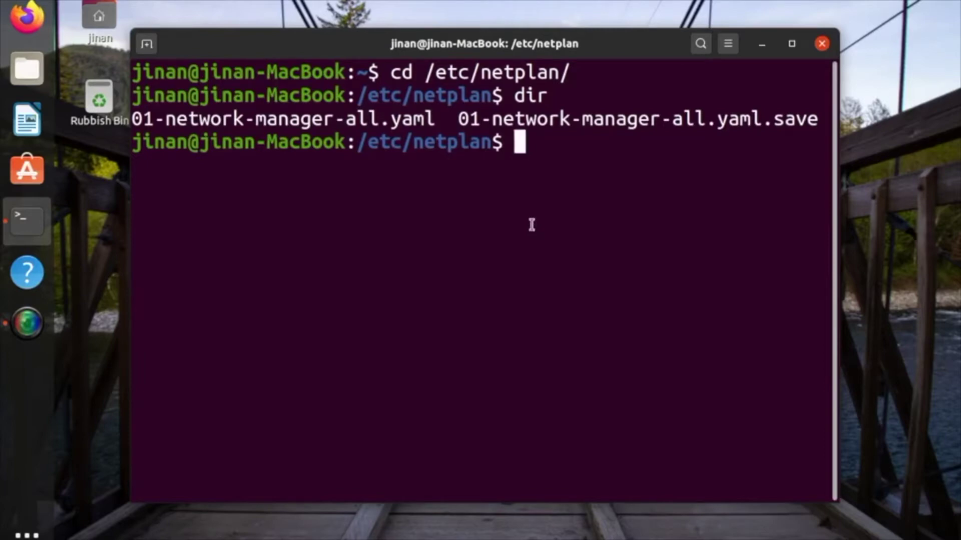
Step: Run sudo nano on the copy-pasted filename 01-network-manager-all.yaml and enter the admin password
{"action": "type", "text": "sudo "}
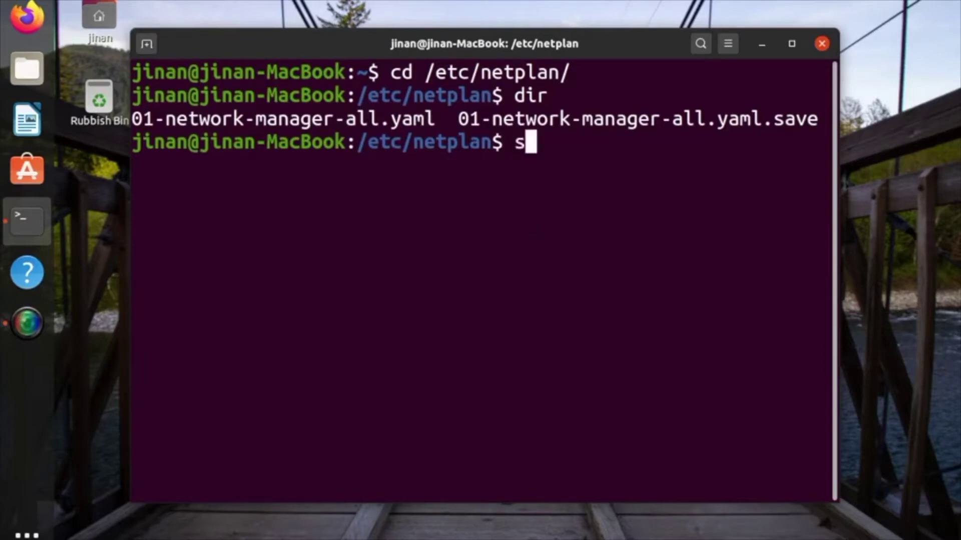
{"action": "type", "text": "nano"}
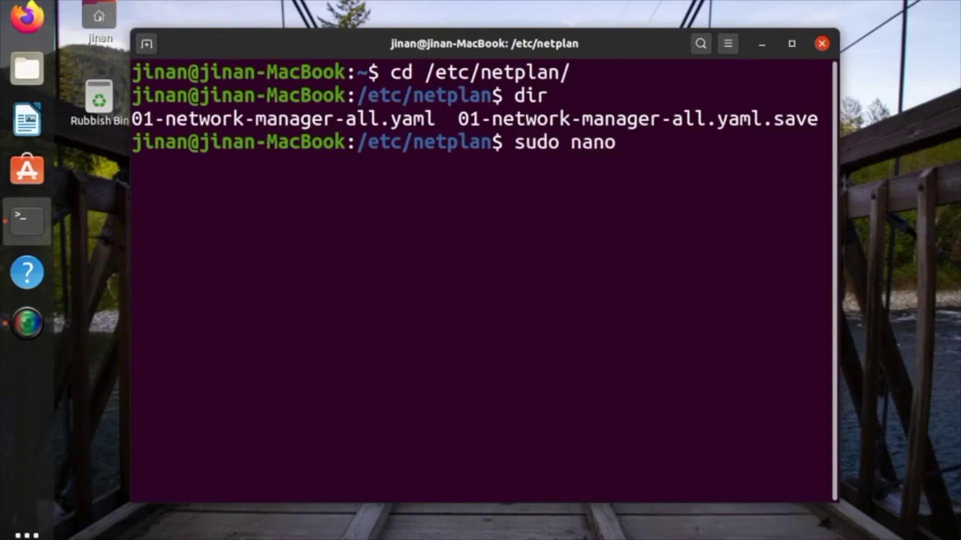
{"action": "right_click", "coordinate": [653, 142]}
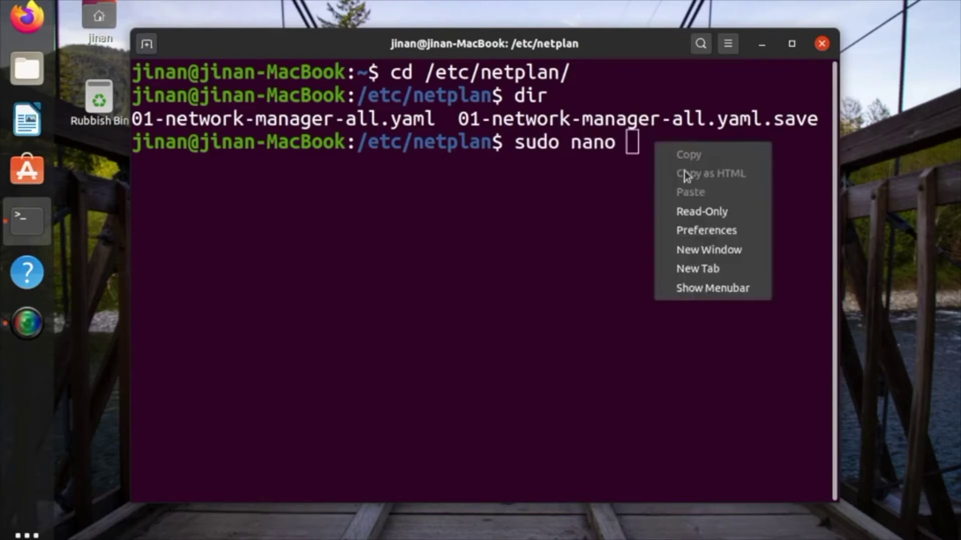
{"action": "left_click", "coordinate": [546, 154]}
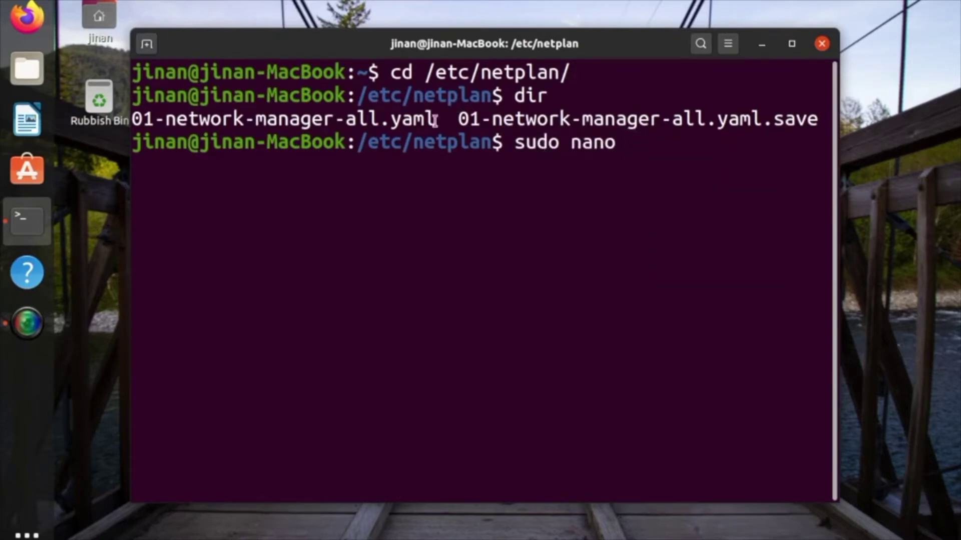
{"action": "left_click_drag", "start_coordinate": [438, 121], "coordinate": [131, 125]}
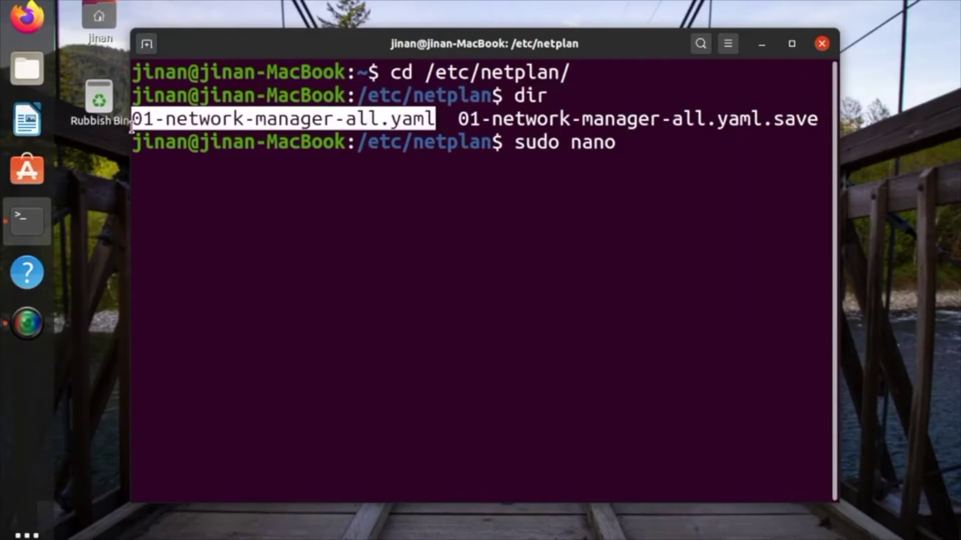
{"action": "right_click", "coordinate": [211, 120]}
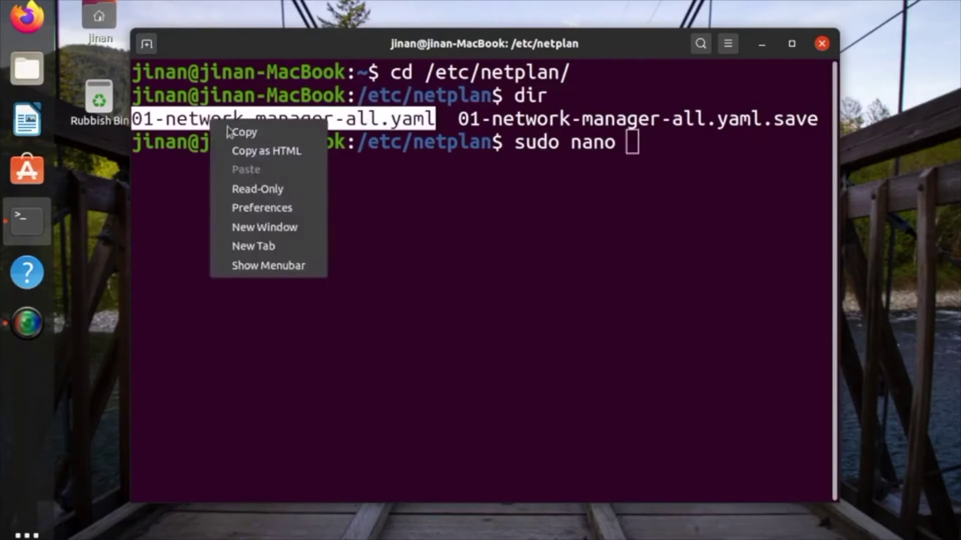
{"action": "left_click", "coordinate": [240, 132]}
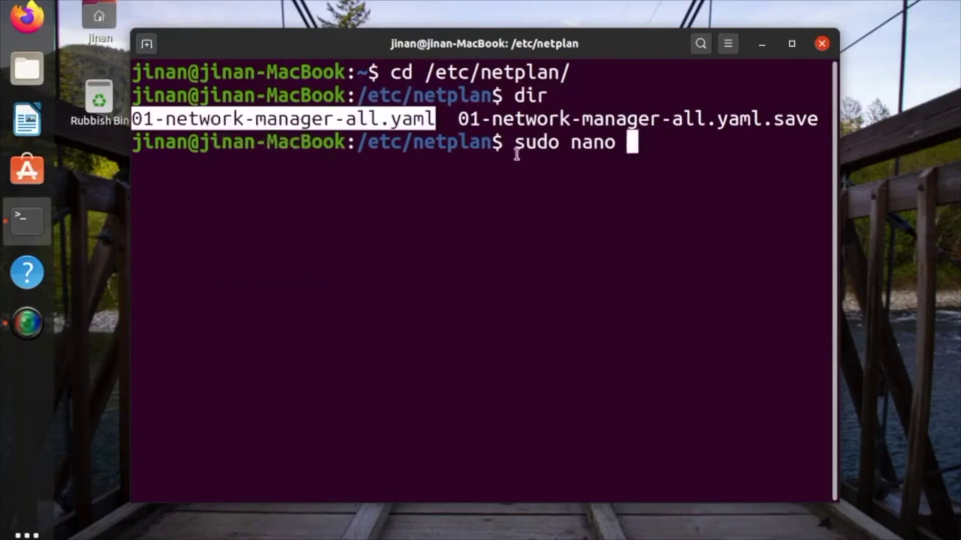
{"action": "right_click", "coordinate": [641, 143]}
{"action": "left_click", "coordinate": [674, 197]}
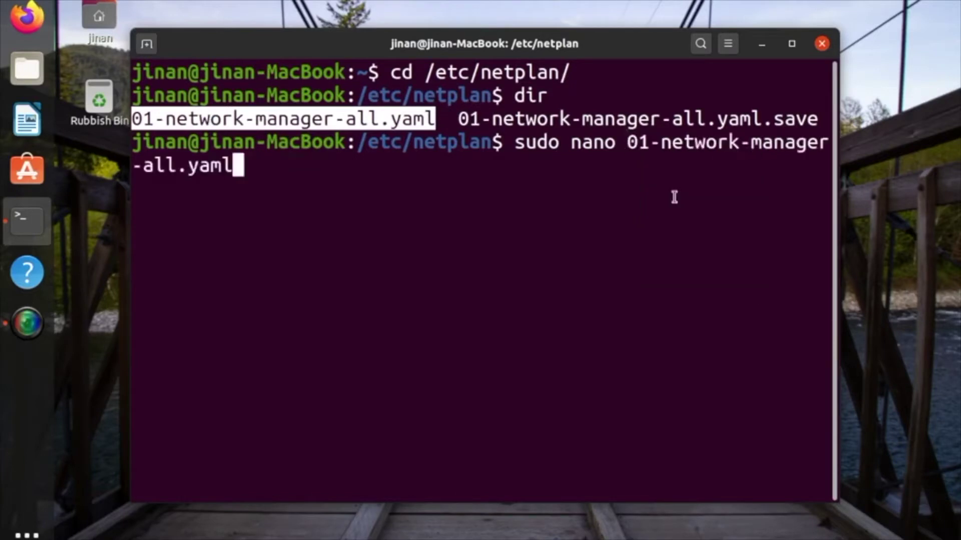
{"action": "key", "text": "Return"}
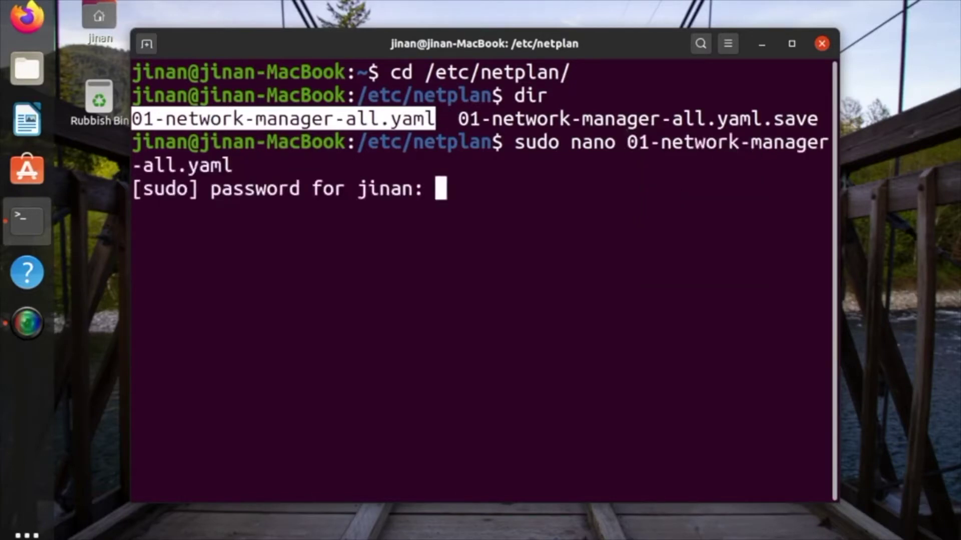
{"action": "key", "text": "Return"}
{"action": "key", "text": "Down"}
{"action": "key", "text": "Down"}
{"action": "key", "text": "Down"}
{"action": "key", "text": "Down"}
{"action": "key", "text": "Down"}
{"action": "key", "text": "Down"}
{"action": "key", "text": "Down"}
{"action": "key", "text": "Down"}
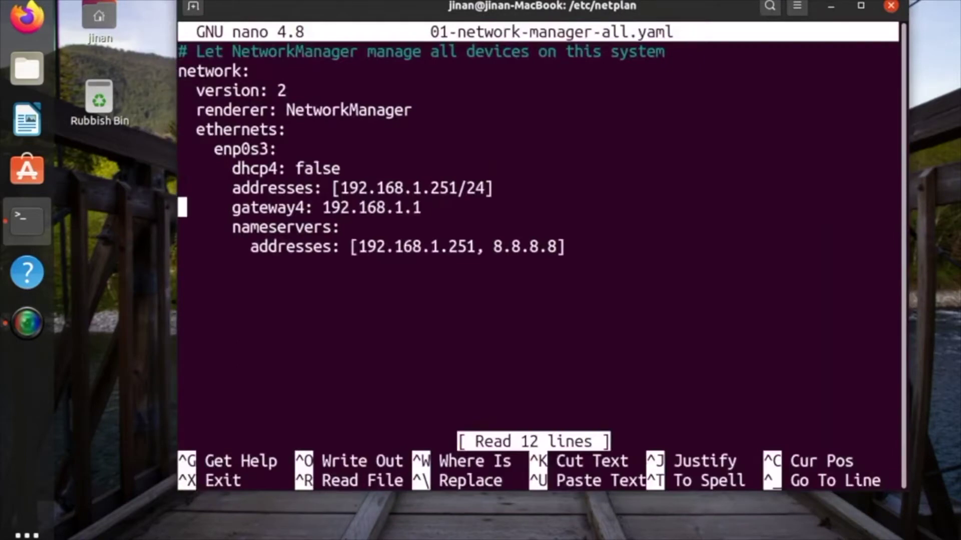
Step: Move through the ethernets, enp0s3 and dhcp4 lines to the static address 192.168.1.251
{"action": "key", "text": "Up"}
{"action": "key", "text": "Right"}
{"action": "key", "text": "Right"}
{"action": "key", "text": "Right"}
{"action": "key", "text": "Right"}
{"action": "key", "text": "Right"}
{"action": "key", "text": "Up"}
{"action": "key", "text": "Up"}
{"action": "key", "text": "Up"}
{"action": "key", "text": "Down"}
{"action": "key", "text": "Up"}
{"action": "key", "text": "Down"}
{"action": "key", "text": "Up"}
{"action": "key", "text": "Down"}
{"action": "key", "text": "Down"}
{"action": "key", "text": "Up"}
{"action": "key", "text": "Down"}
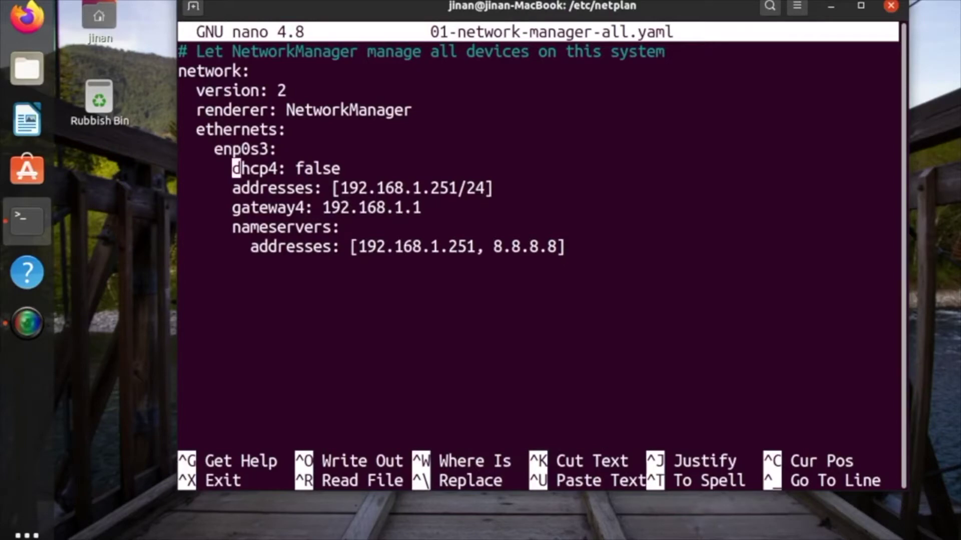
{"action": "key", "text": "Up"}
{"action": "key", "text": "Down"}
{"action": "key", "text": "Up"}
{"action": "key", "text": "Down"}
{"action": "key", "text": "Right"}
{"action": "key", "text": "Down"}
{"action": "key", "text": "Home"}
{"action": "key", "text": "Right"}
{"action": "key", "text": "Right"}
{"action": "key", "text": "Right"}
{"action": "key", "text": "Right"}
{"action": "key", "text": "Right"}
{"action": "key", "text": "Right"}
{"action": "key", "text": "Up"}
{"action": "key", "text": "Down"}
{"action": "key", "text": "Up"}
{"action": "key", "text": "Down"}
{"action": "key", "text": "Right"}
{"action": "key", "text": "Right"}
{"action": "key", "text": "Right"}
{"action": "key", "text": "Right"}
{"action": "key", "text": "Right"}
{"action": "key", "text": "Right"}
{"action": "key", "text": "Right"}
{"action": "key", "text": "Right"}
{"action": "key", "text": "Right"}
{"action": "key", "text": "Right"}
{"action": "key", "text": "Right"}
{"action": "key", "text": "Right"}
{"action": "key", "text": "Right"}
{"action": "key", "text": "Right"}
{"action": "key", "text": "Right"}
Step: Edit the nameservers (192.168.1.251, 8.8.8.8) and /24 prefix, then save the file
{"action": "key", "text": "Right"}
{"action": "key", "text": "Right"}
{"action": "key", "text": "Right"}
{"action": "key", "text": "Right"}
{"action": "key", "text": "Right"}
{"action": "key", "text": "Right"}
{"action": "key", "text": "Right"}
{"action": "key", "text": "Right"}
{"action": "key", "text": "Right"}
{"action": "key", "text": "Right"}
{"action": "key", "text": "Right"}
{"action": "key", "text": "Right"}
{"action": "key", "text": "Right"}
{"action": "key", "text": "Right"}
{"action": "key", "text": "Right"}
{"action": "key", "text": "Right"}
{"action": "key", "text": "Right"}
{"action": "key", "text": "Right"}
{"action": "key", "text": "Right"}
{"action": "key", "text": "Right"}
{"action": "key", "text": "Right"}
{"action": "key", "text": "Right"}
{"action": "key", "text": "Right"}
{"action": "key", "text": "Right"}
{"action": "key", "text": "Right"}
{"action": "key", "text": "Right"}
{"action": "key", "text": "Right"}
{"action": "key", "text": "Right"}
{"action": "key", "text": "Right"}
{"action": "key", "text": "Right"}
{"action": "key", "text": "Right"}
{"action": "key", "text": "Right"}
{"action": "key", "text": "Right"}
{"action": "key", "text": "Right"}
{"action": "key", "text": "Right"}
{"action": "key", "text": "Right"}
{"action": "key", "text": "Right"}
{"action": "key", "text": "Right"}
{"action": "key", "text": "Up"}
{"action": "key", "text": "Down"}
{"action": "key", "text": "Right"}
{"action": "key", "text": "Right"}
{"action": "key", "text": "Right"}
{"action": "key", "text": "Right"}
{"action": "key", "text": "Right"}
{"action": "key", "text": "Right"}
{"action": "key", "text": "Right"}
{"action": "key", "text": "Right"}
{"action": "key", "text": "Right"}
{"action": "key", "text": "Right"}
{"action": "key", "text": "Right"}
{"action": "key", "text": "Right"}
{"action": "key", "text": "Right"}
{"action": "key", "text": "Right"}
{"action": "key", "text": "Right"}
{"action": "key", "text": "Up"}
{"action": "key", "text": "Down"}
{"action": "key", "text": "Right"}
{"action": "key", "text": "Right"}
{"action": "key", "text": "Right"}
{"action": "key", "text": "Right"}
{"action": "key", "text": "Right"}
{"action": "key", "text": "Right"}
{"action": "key", "text": "Right"}
{"action": "key", "text": "Right"}
{"action": "key", "text": "Right"}
{"action": "key", "text": "Right"}
{"action": "key", "text": "Right"}
{"action": "key", "text": "Right"}
{"action": "key", "text": "Right"}
{"action": "key", "text": "Right"}
{"action": "key", "text": "Right"}
{"action": "key", "text": "Right"}
{"action": "key", "text": "Right"}
{"action": "key", "text": "Right"}
{"action": "key", "text": "Right"}
{"action": "key", "text": "Right"}
{"action": "key", "text": "Right"}
{"action": "key", "text": "Right"}
{"action": "key", "text": "Right"}
{"action": "key", "text": "Right"}
{"action": "key", "text": "Right"}
{"action": "key", "text": "Right"}
{"action": "key", "text": "Right"}
{"action": "key", "text": "Right"}
{"action": "key", "text": "ctrl+o"}
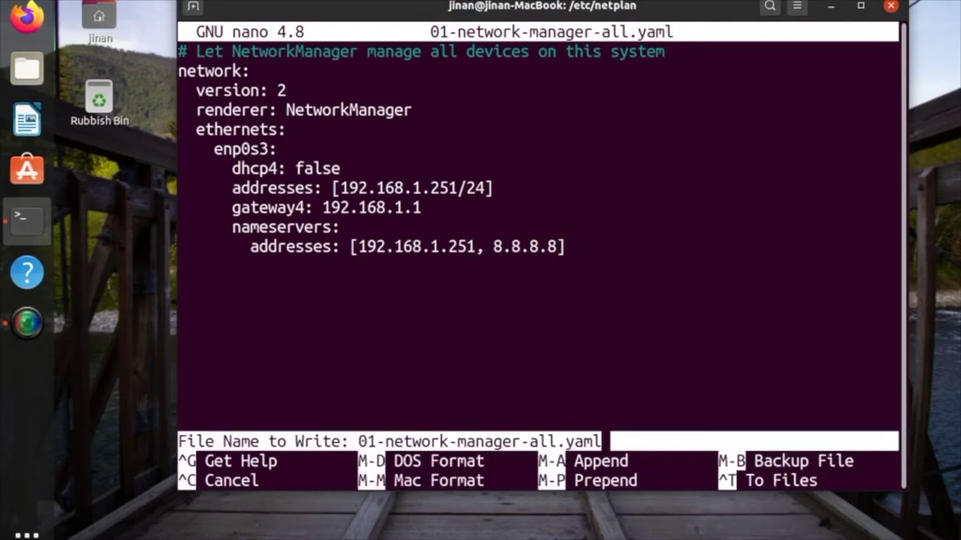
{"action": "key", "text": "Return"}
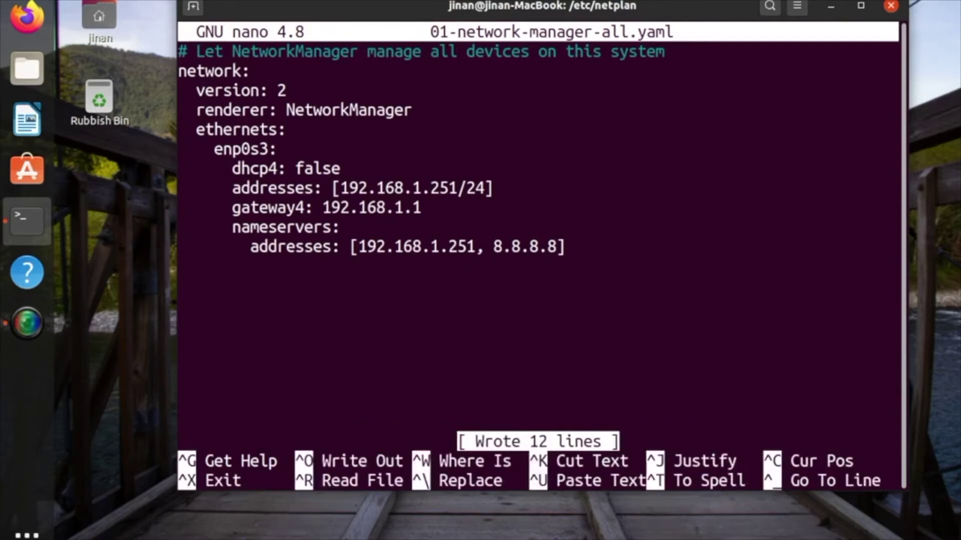
Step: Exit nano and apply the configuration with sudo netplan apply
{"action": "key", "text": "ctrl+x"}
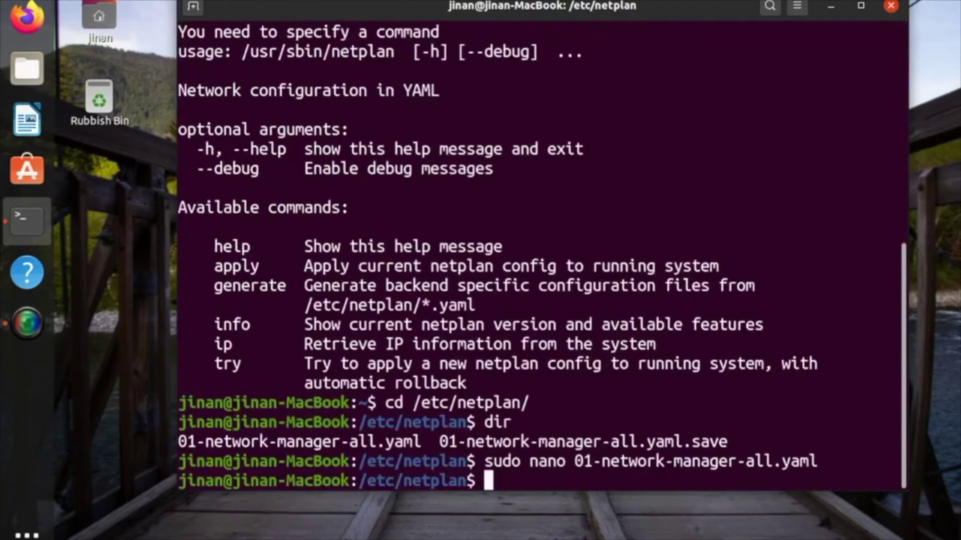
{"action": "type", "text": "sudo netplan apply"}
{"action": "key", "text": "Left"}
{"action": "key", "text": "Left"}
{"action": "key", "text": "Left"}
{"action": "key", "text": "Left"}
{"action": "key", "text": "Left"}
{"action": "key", "text": "Left"}
{"action": "key", "text": "Left"}
{"action": "key", "text": "Left"}
{"action": "key", "text": "Left"}
{"action": "key", "text": "Left"}
{"action": "key", "text": "Left"}
{"action": "key", "text": "Left"}
{"action": "key", "text": "Left"}
{"action": "key", "text": "Left"}
{"action": "key", "text": "Left"}
{"action": "key", "text": "Left"}
{"action": "key", "text": "Left"}
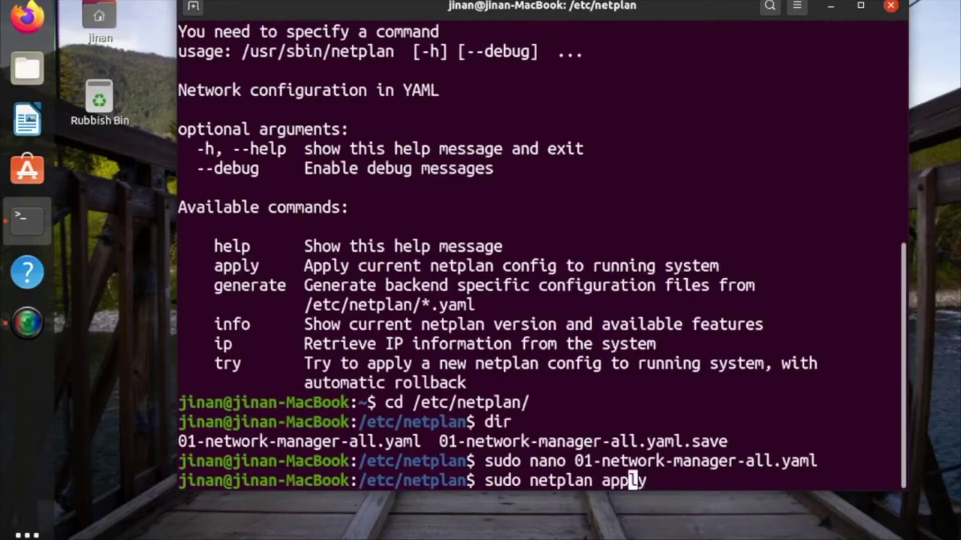
{"action": "key", "text": "Right"}
{"action": "key", "text": "Right"}
{"action": "key", "text": "Right"}
{"action": "key", "text": "Right"}
{"action": "key", "text": "Right"}
{"action": "key", "text": "Right"}
{"action": "key", "text": "Right"}
{"action": "key", "text": "Right"}
{"action": "key", "text": "Right"}
{"action": "key", "text": "Right"}
{"action": "key", "text": "Right"}
{"action": "key", "text": "Right"}
{"action": "key", "text": "Right"}
{"action": "key", "text": "Right"}
{"action": "key", "text": "Right"}
{"action": "key", "text": "Right"}
{"action": "key", "text": "Right"}
{"action": "key", "text": "Right"}
{"action": "key", "text": "Return"}
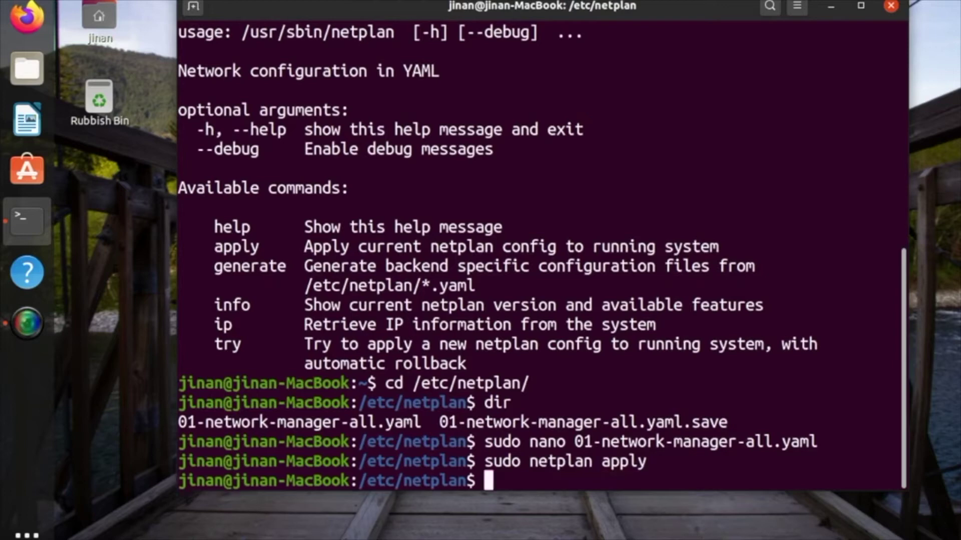
Step: Rerun ip address show and mark enp0s9's new address 192.168.1.251/24
{"action": "key", "text": "Up"}
{"action": "key", "text": "Up"}
{"action": "key", "text": "Up"}
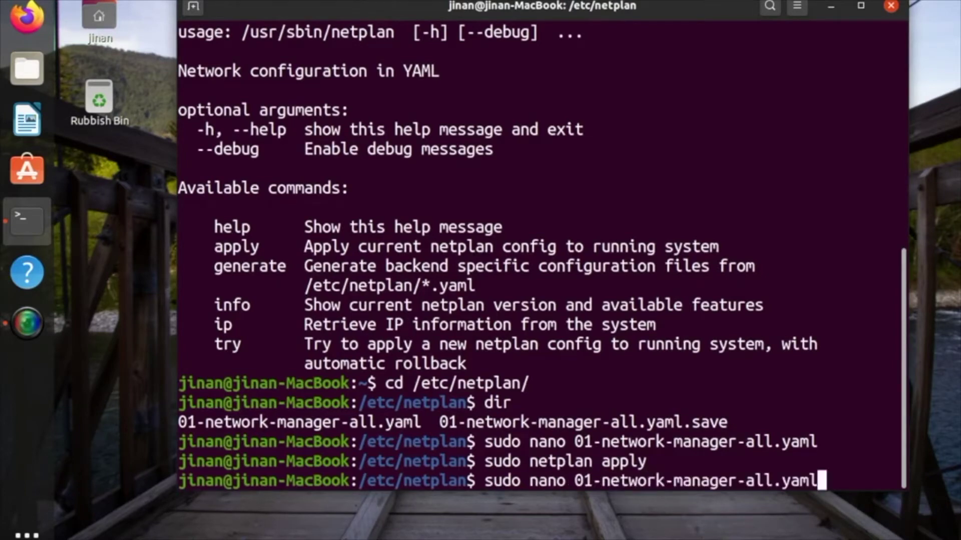
{"action": "key", "text": "Up"}
{"action": "key", "text": "Up"}
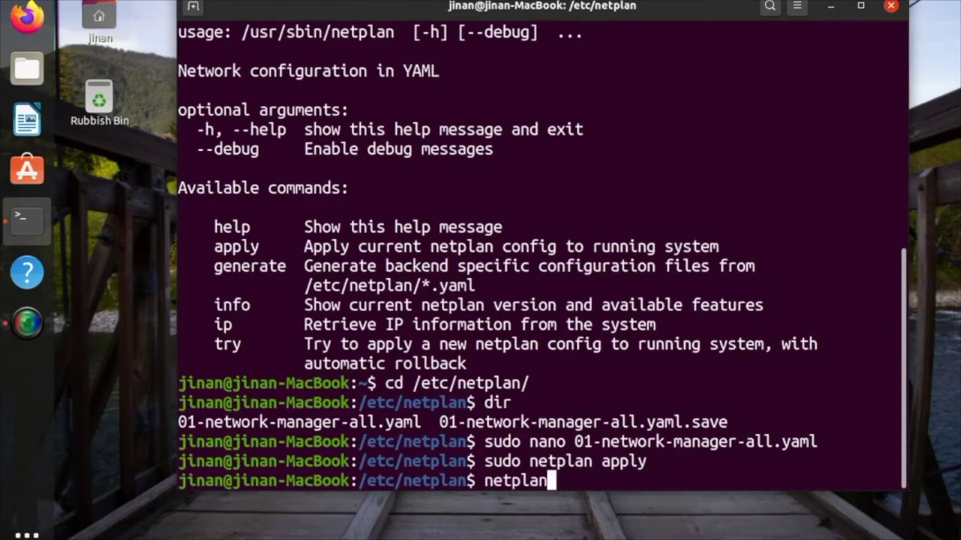
{"action": "key", "text": "Down"}
{"action": "key", "text": "Down"}
{"action": "key", "text": "Down"}
{"action": "key", "text": "Up"}
{"action": "key", "text": "Up"}
{"action": "key", "text": "Up"}
{"action": "key", "text": "Up"}
{"action": "key", "text": "Return"}
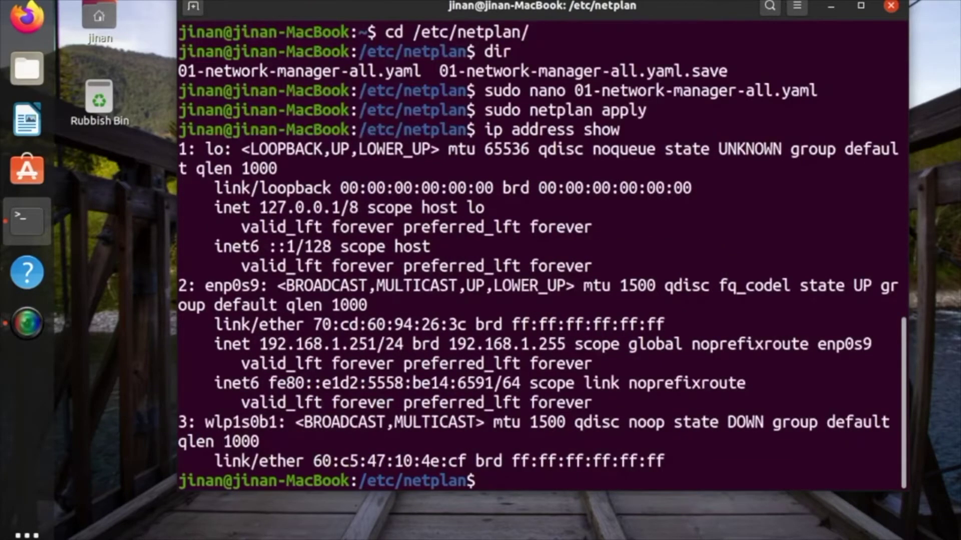
{"action": "left_click_drag", "start_coordinate": [260, 344], "coordinate": [404, 344]}
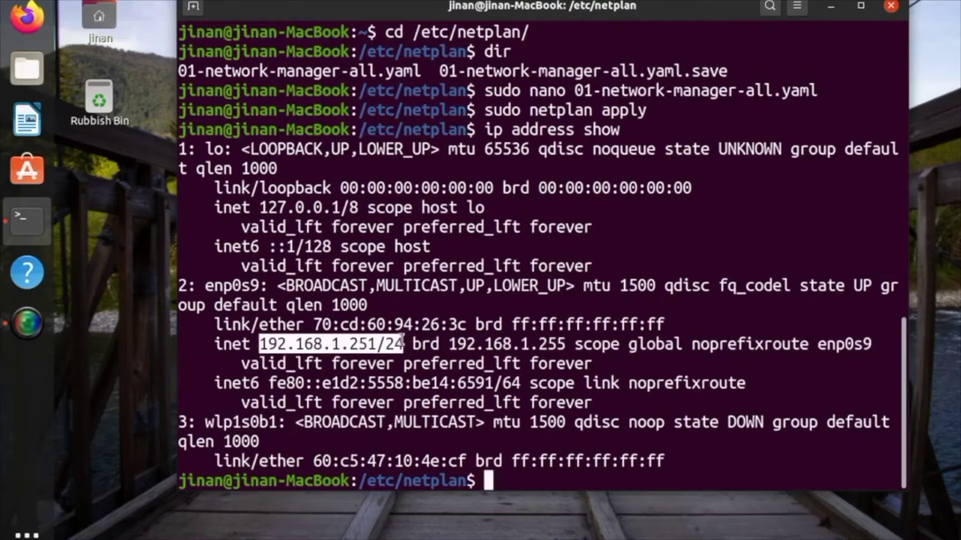
{"action": "left_click", "coordinate": [507, 486]}
Step: Clear the screen and exit the terminal
{"action": "type", "text": "clear"}
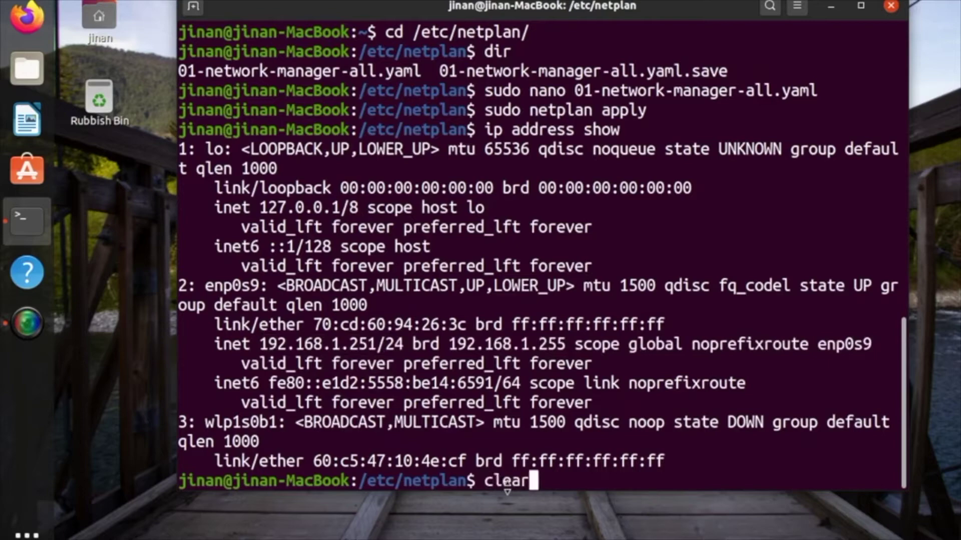
{"action": "key", "text": "Return"}
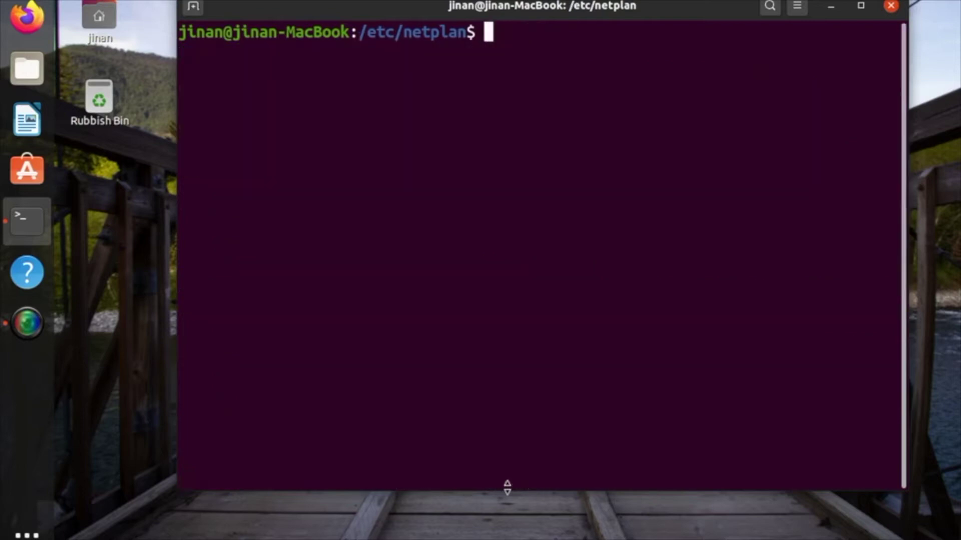
{"action": "type", "text": "exit"}
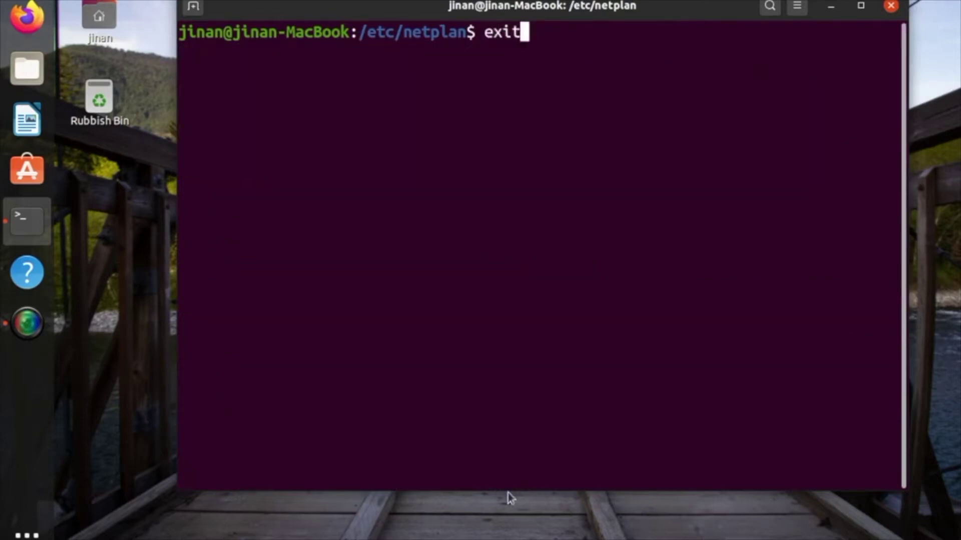
{"action": "key", "text": "Return"}
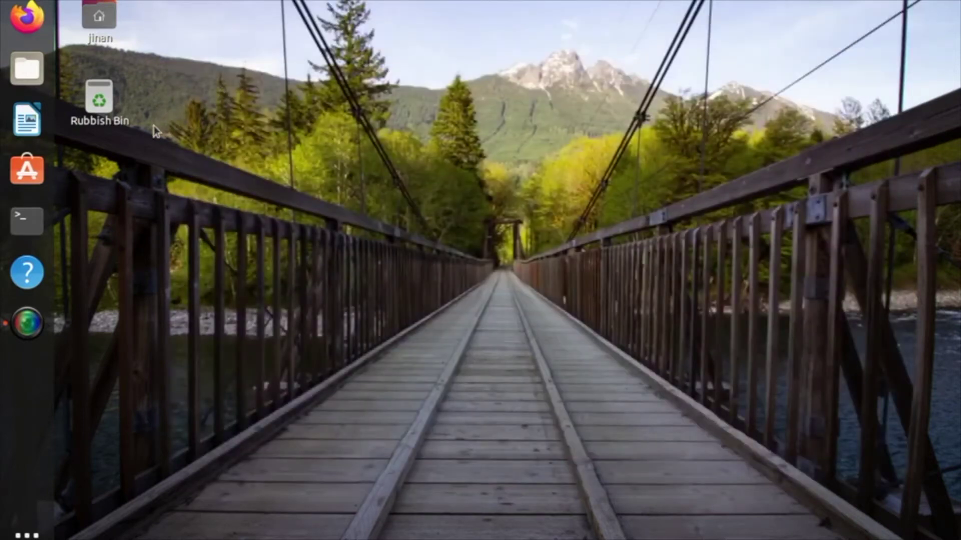
Step: Share the Videos folder as 'Videos' through Local Network Share with guest access enabled
{"action": "left_click", "coordinate": [15, 76]}
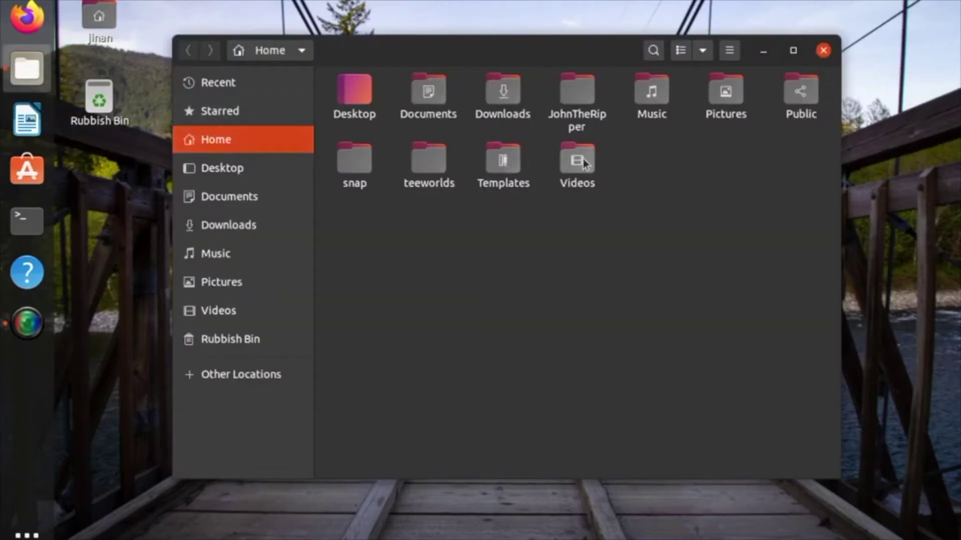
{"action": "right_click", "coordinate": [583, 158]}
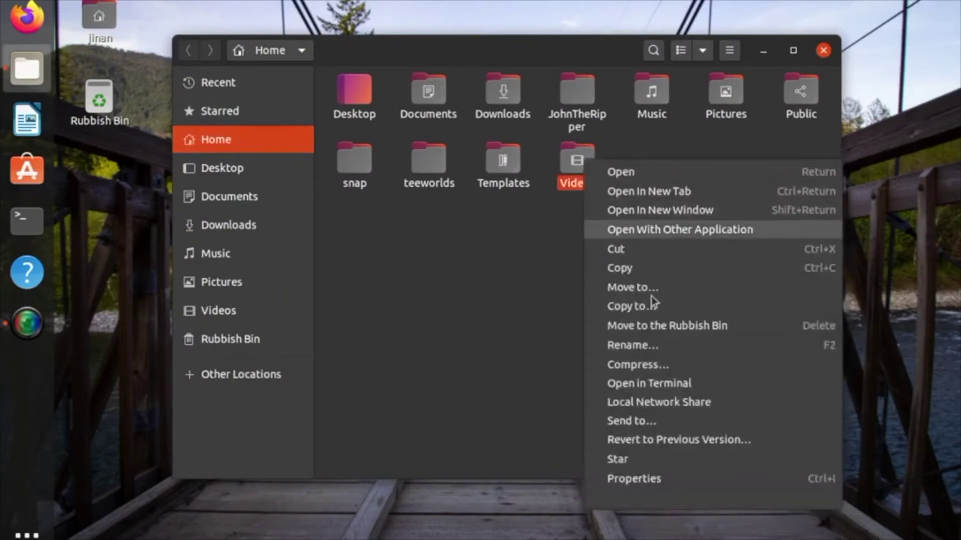
{"action": "left_click", "coordinate": [653, 402]}
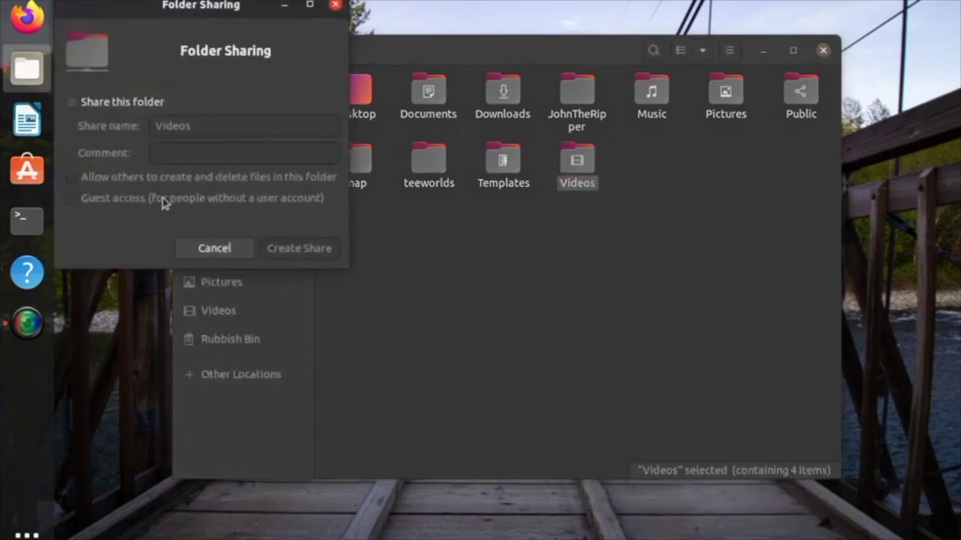
{"action": "left_click", "coordinate": [132, 106]}
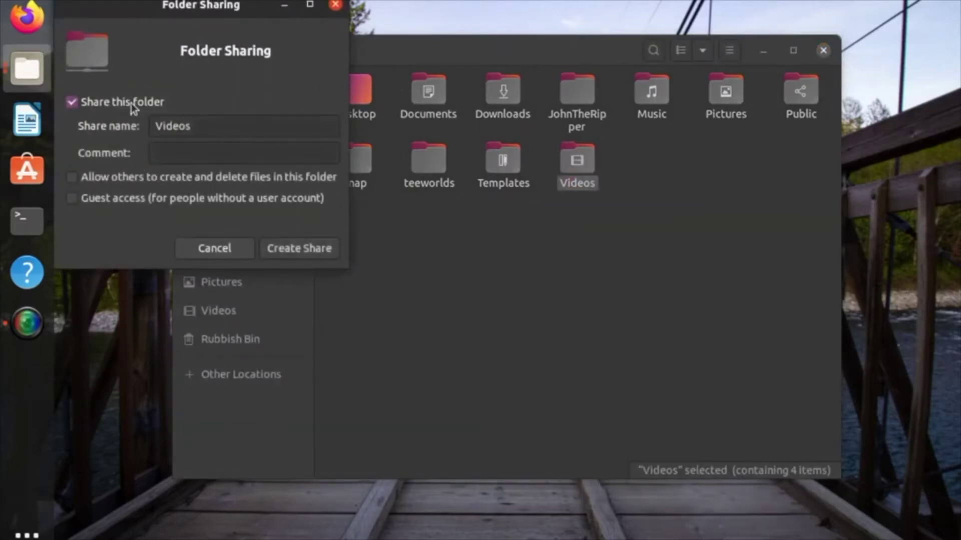
{"action": "left_click", "coordinate": [71, 200]}
{"action": "left_click", "coordinate": [254, 127]}
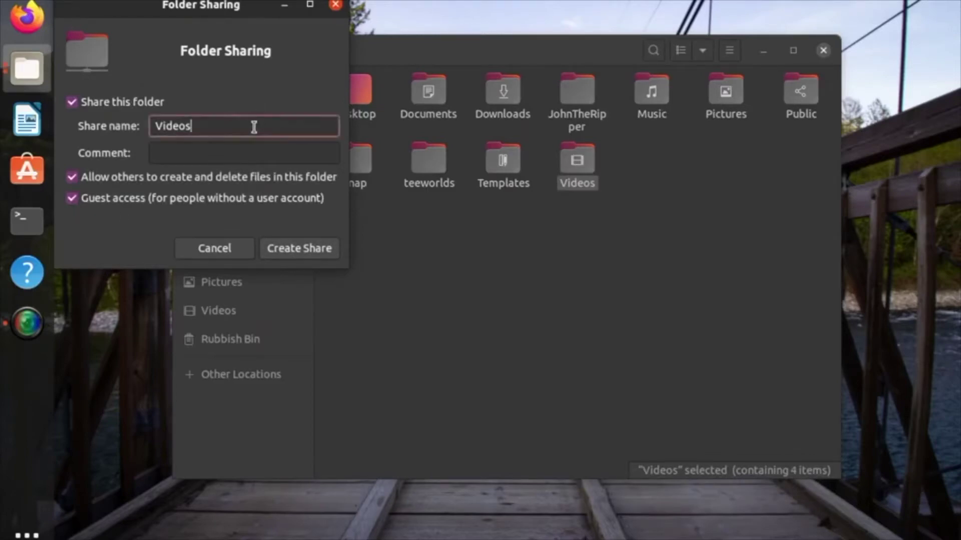
{"action": "left_click", "coordinate": [319, 253]}
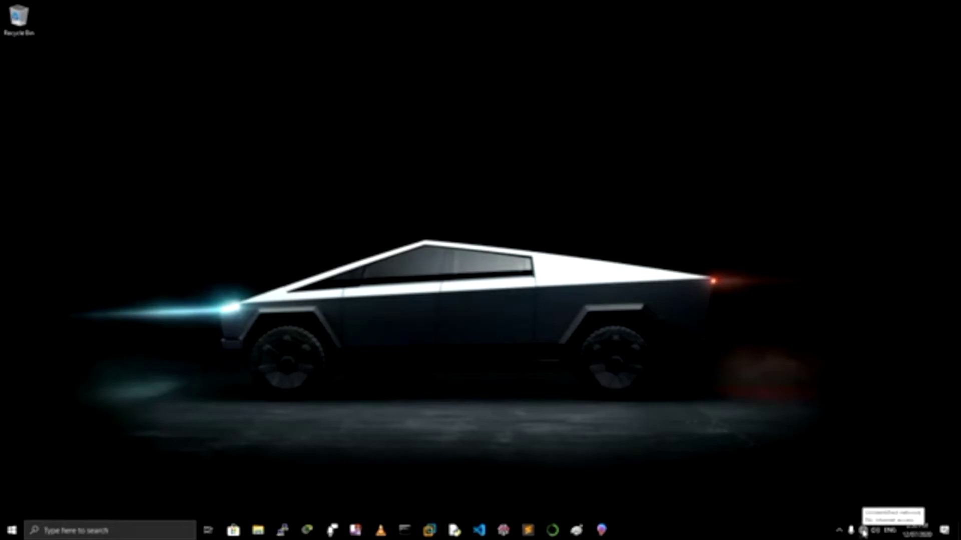
{"action": "left_click", "coordinate": [864, 531]}
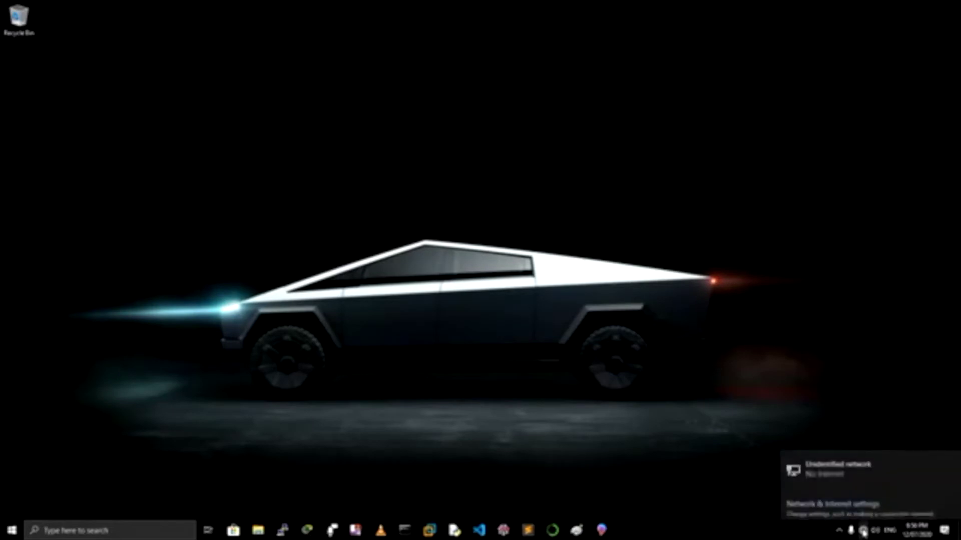
Step: Reach the Ethernet adapter's Properties dialog through Network and Sharing Center
{"action": "left_click", "coordinate": [855, 502]}
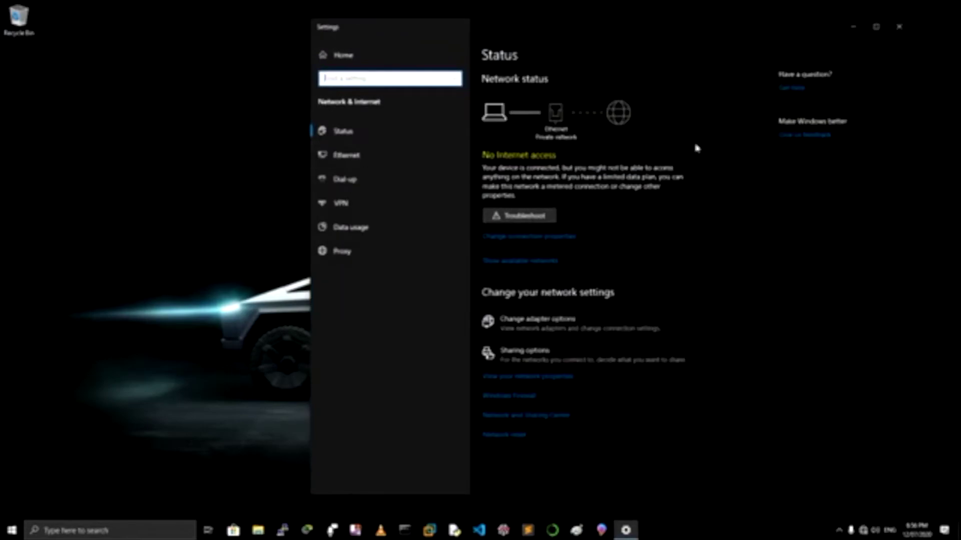
{"action": "left_click", "coordinate": [384, 156]}
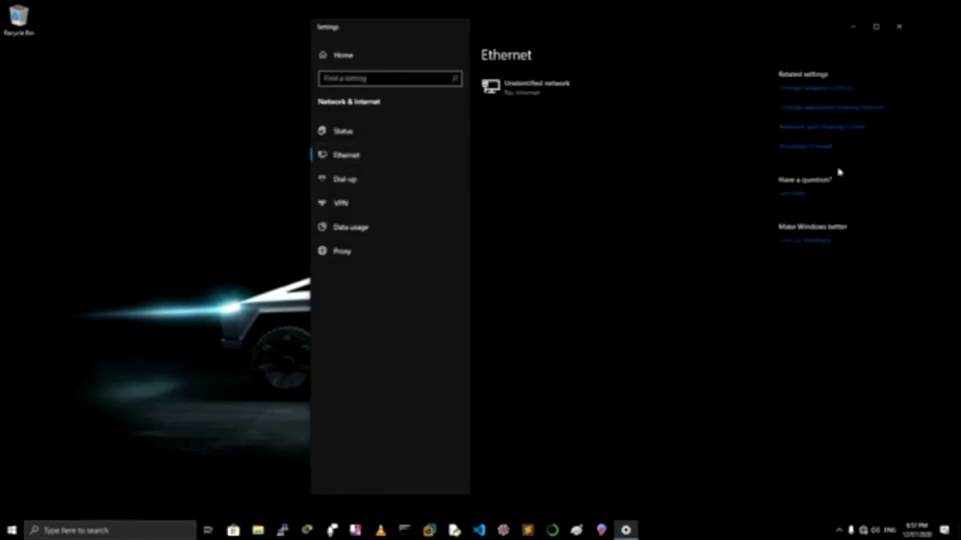
{"action": "left_click", "coordinate": [841, 129]}
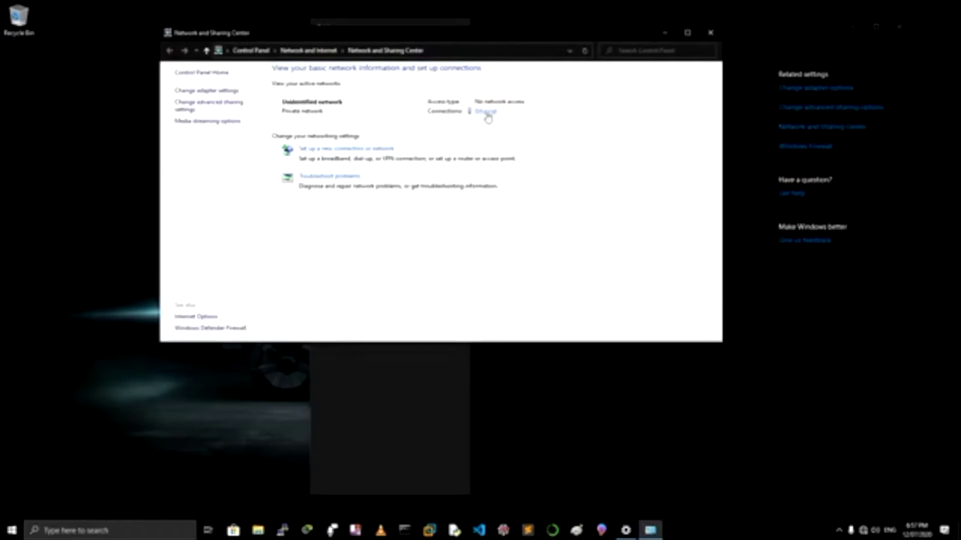
{"action": "left_click", "coordinate": [487, 114]}
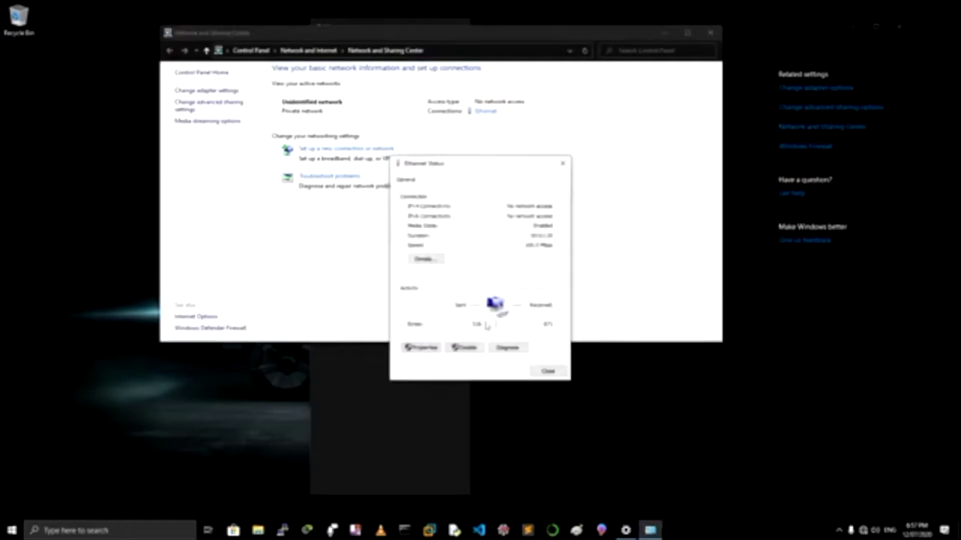
{"action": "left_click", "coordinate": [425, 349]}
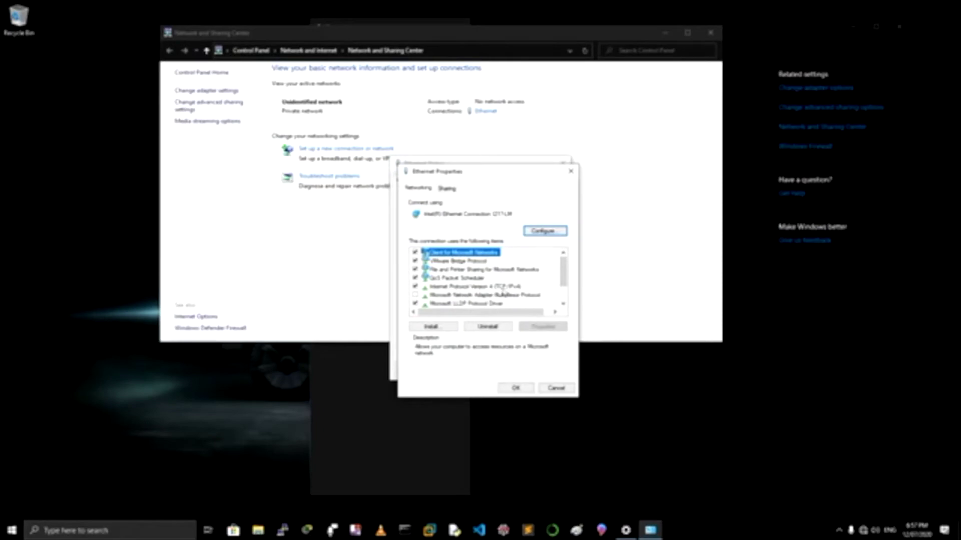
Step: Set Ethernet IPv4 to 192.168.1.252, mask 255.255.255.0, gateway 192.168.1.1, DNS 192.168.1.252
{"action": "left_click", "coordinate": [513, 289]}
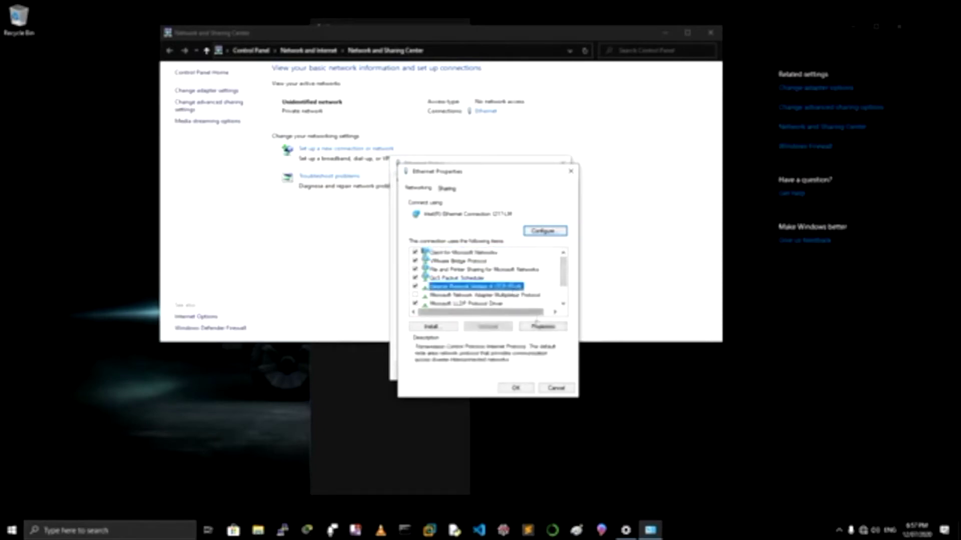
{"action": "left_click", "coordinate": [548, 330]}
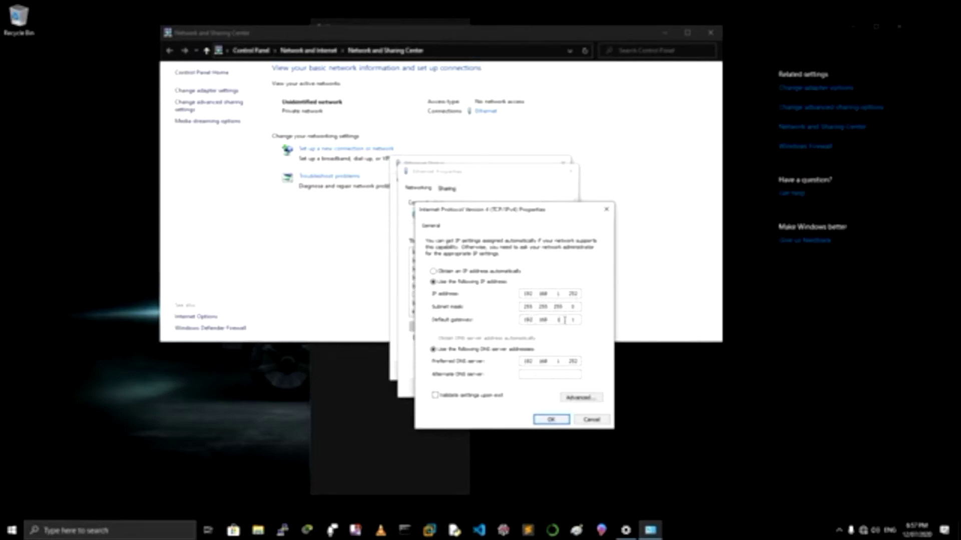
{"action": "left_click", "coordinate": [523, 374]}
{"action": "left_click", "coordinate": [575, 360]}
{"action": "left_click", "coordinate": [552, 421]}
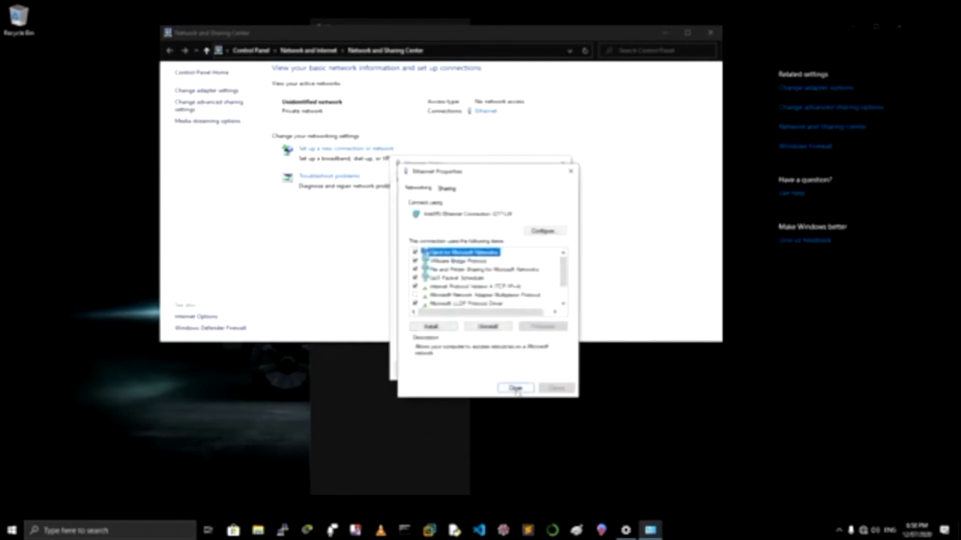
{"action": "left_click", "coordinate": [517, 389]}
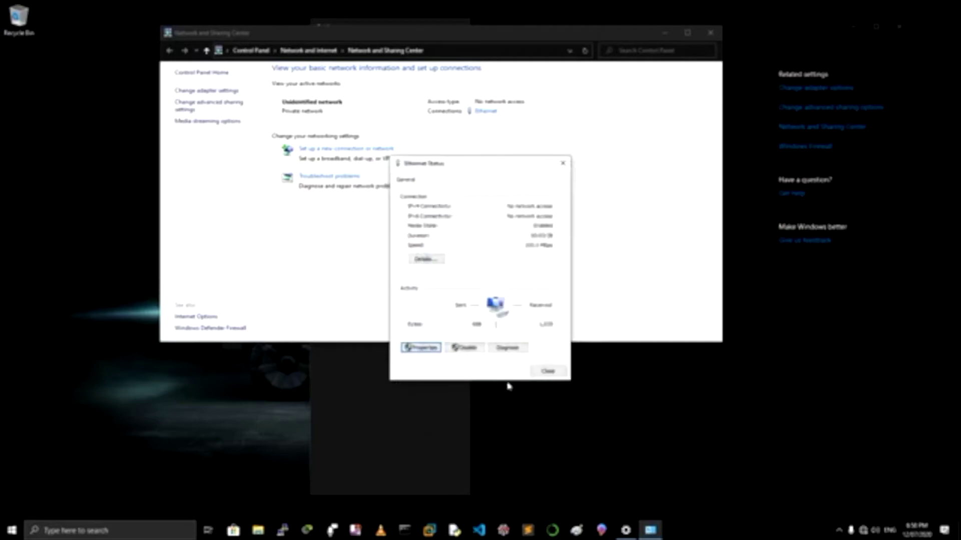
{"action": "left_click", "coordinate": [559, 372]}
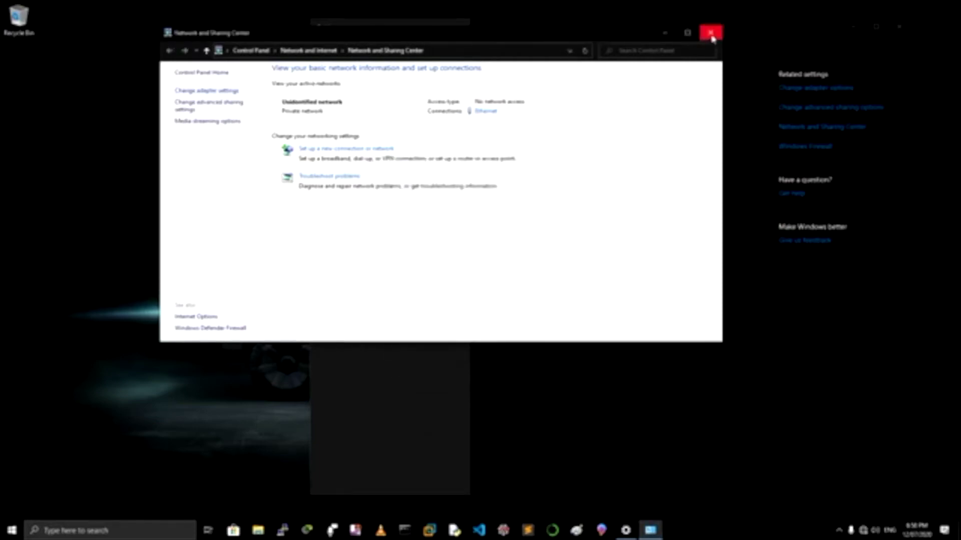
Step: Open Command Prompt by searching for cmd
{"action": "left_click", "coordinate": [408, 532]}
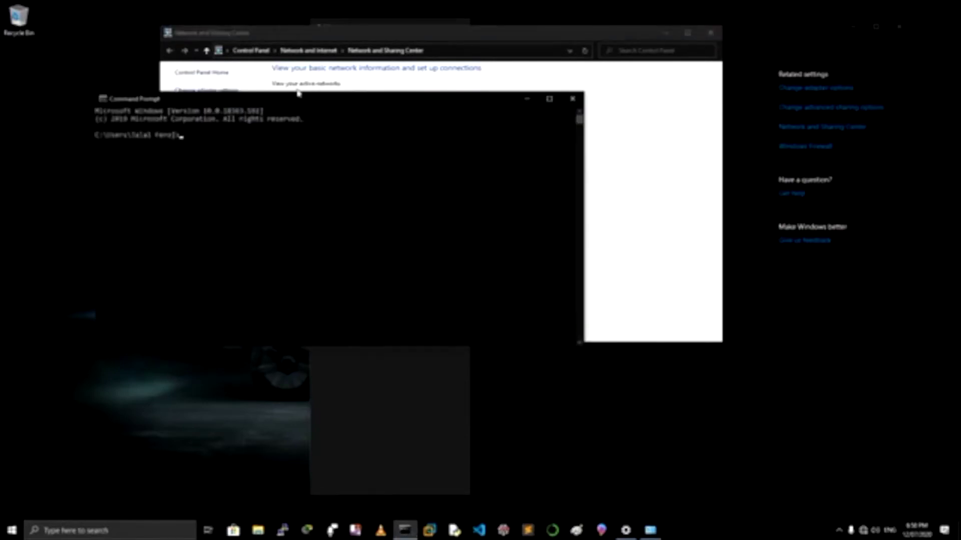
{"action": "left_click", "coordinate": [298, 92]}
{"action": "left_click", "coordinate": [131, 191]}
{"action": "left_click_drag", "start_coordinate": [162, 101], "coordinate": [226, 158]}
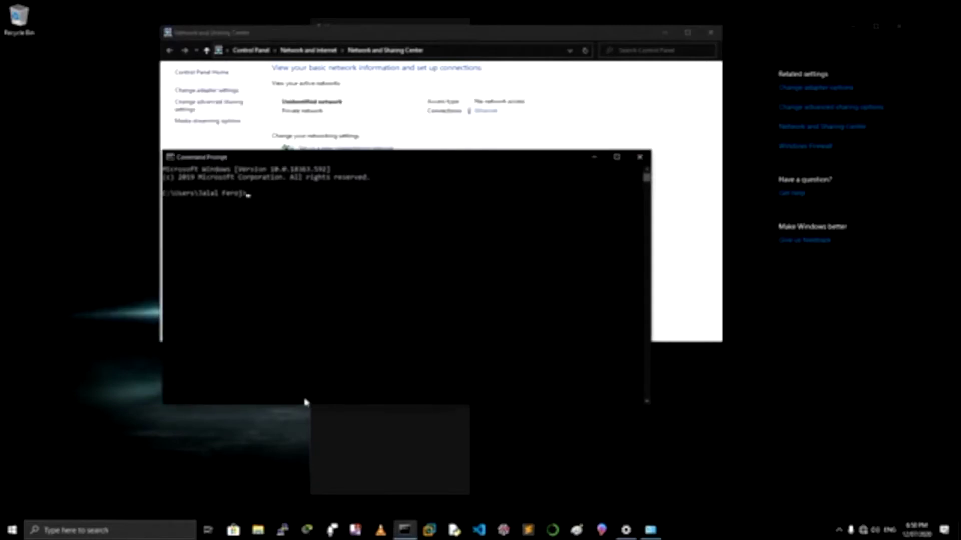
{"action": "left_click", "coordinate": [145, 528]}
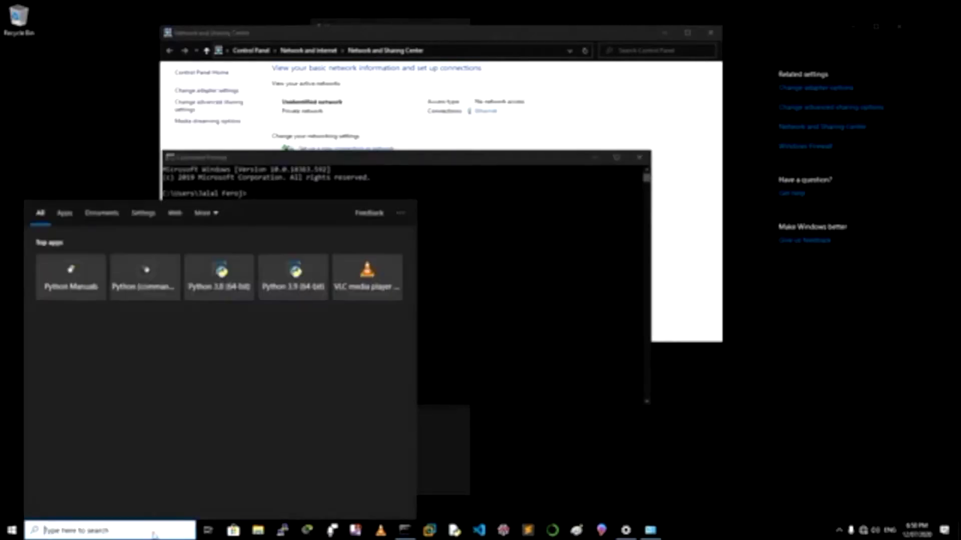
{"action": "type", "text": "cl"}
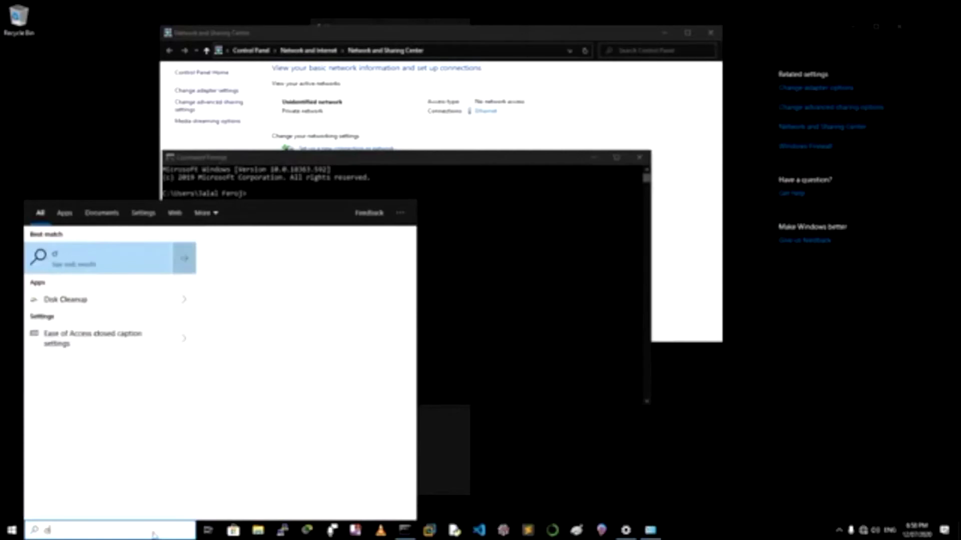
{"action": "type", "text": "r"}
{"action": "key", "text": "BackSpace"}
{"action": "key", "text": "BackSpace"}
{"action": "key", "text": "BackSpace"}
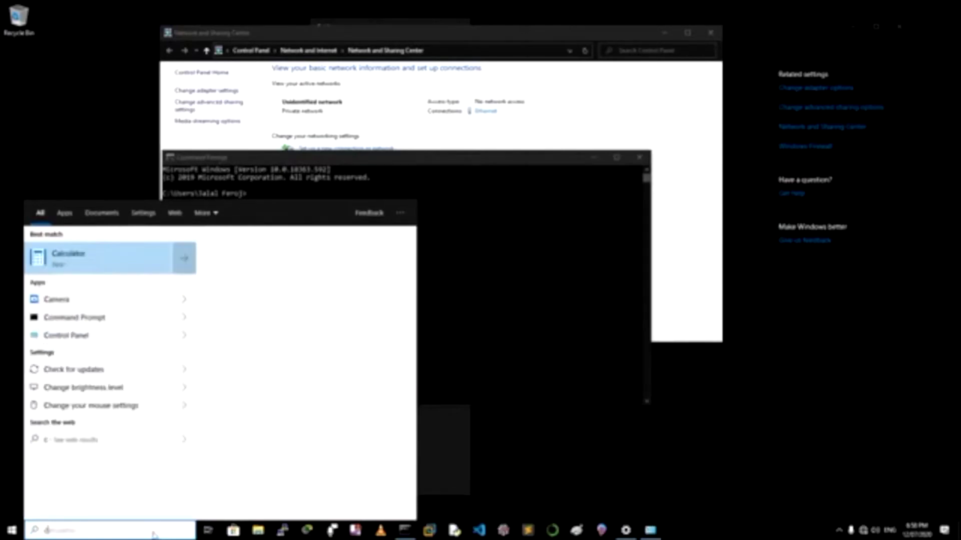
{"action": "type", "text": "cmd"}
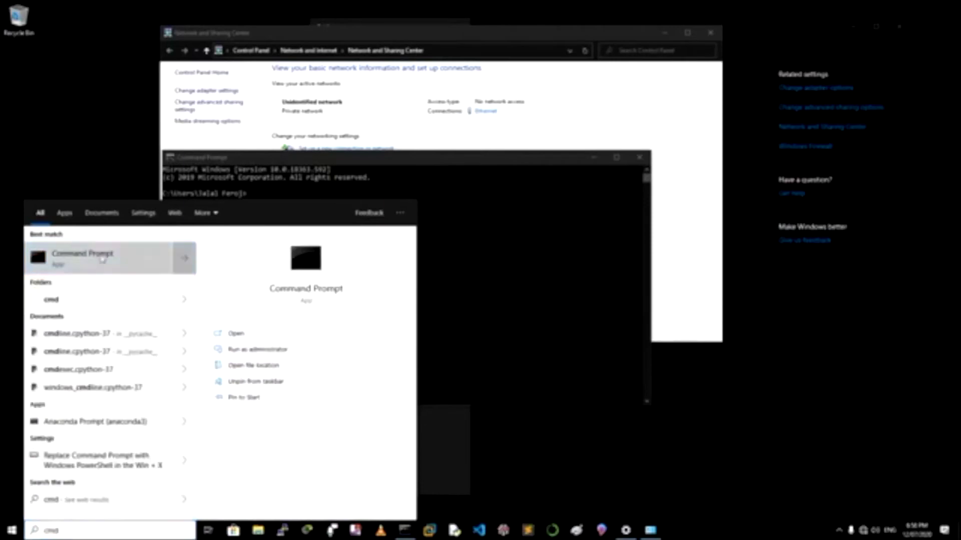
{"action": "key", "text": "Return"}
Step: Run ipconfig and select the Ethernet IPv4 address 192.168.1.252
{"action": "left_click", "coordinate": [598, 124]}
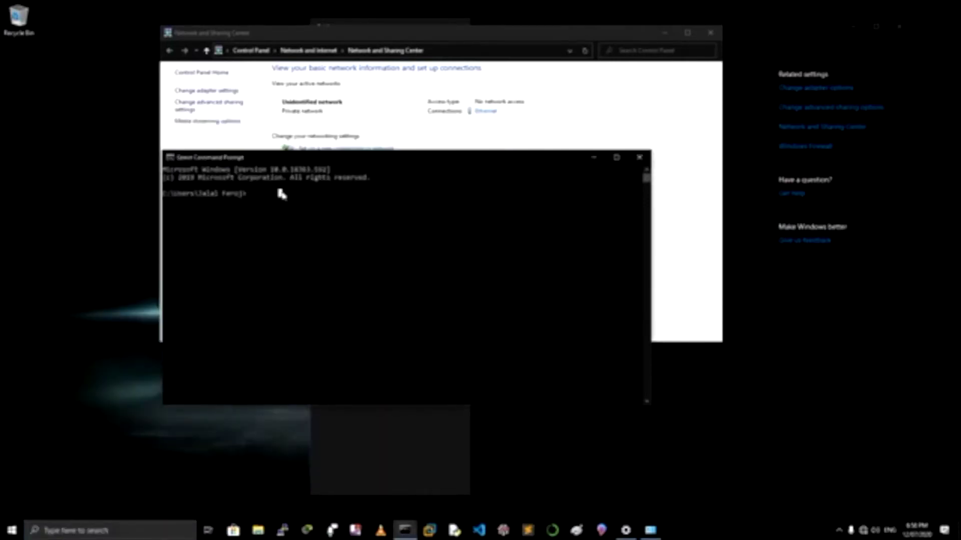
{"action": "left_click", "coordinate": [283, 195]}
{"action": "type", "text": "ipconfig"}
{"action": "key", "text": "Return"}
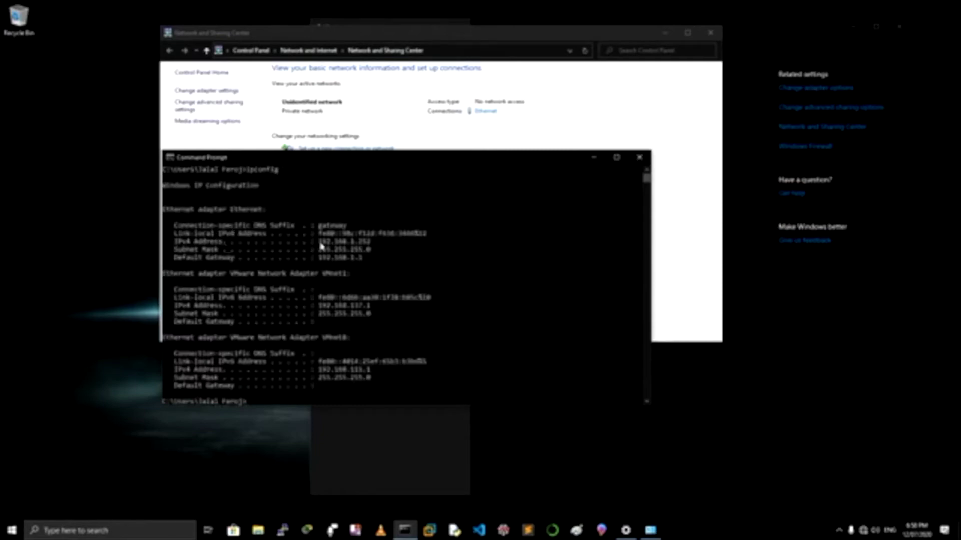
{"action": "left_click_drag", "start_coordinate": [316, 244], "coordinate": [372, 244]}
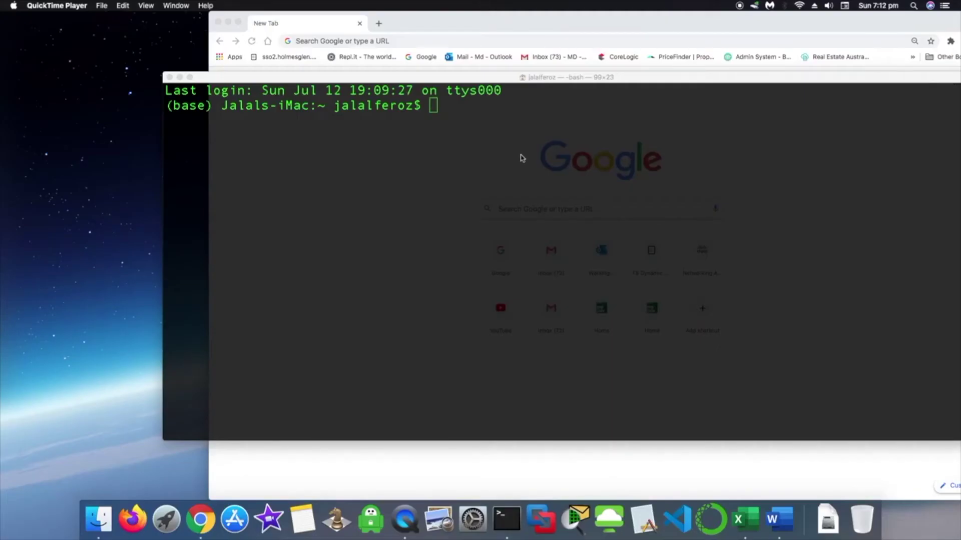
Step: Run ifconfig in macOS Terminal and highlight the Wi-Fi address 192.168.0.13
{"action": "left_click", "coordinate": [503, 161]}
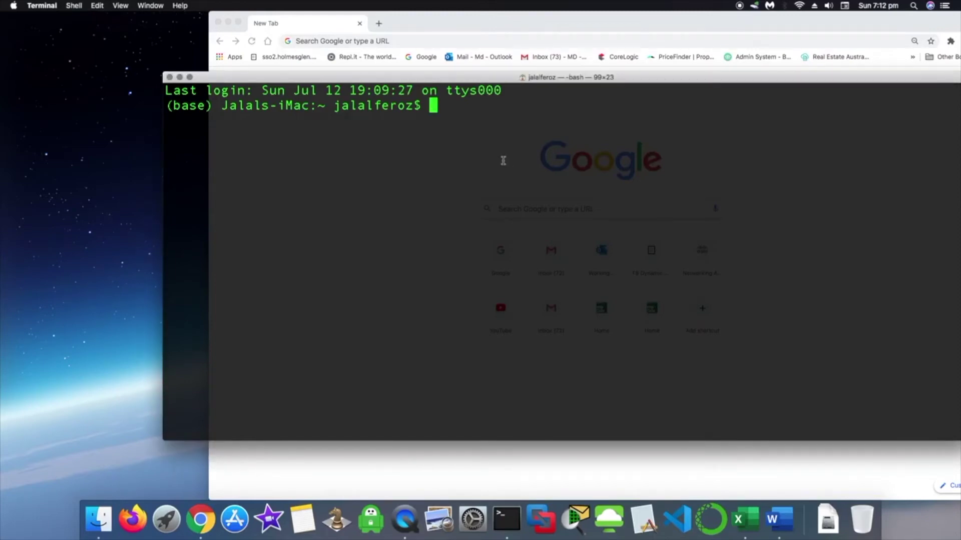
{"action": "type", "text": "ifconf"}
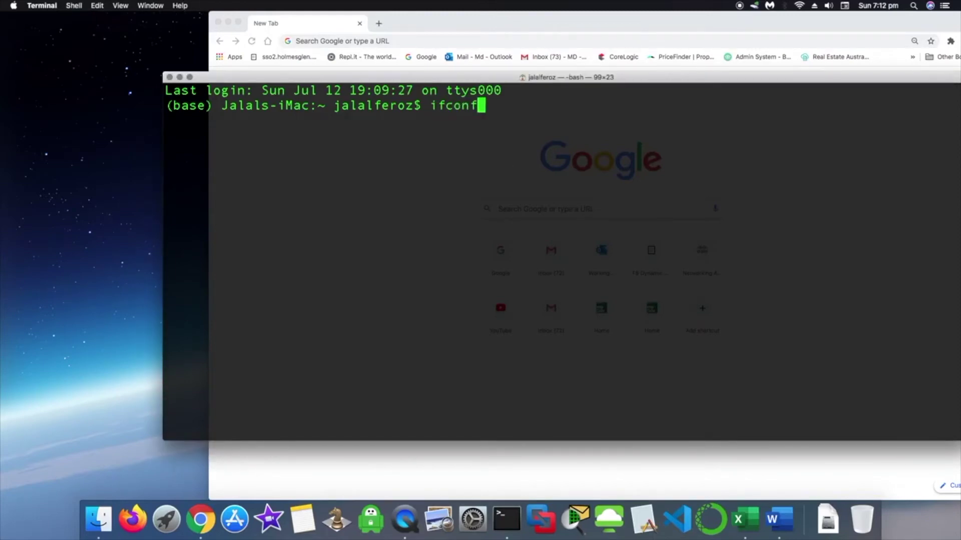
{"action": "type", "text": "ig"}
{"action": "key", "text": "Return"}
{"action": "scroll", "coordinate": [333, 220], "scroll_direction": "up", "scroll_amount": 3}
{"action": "double_click", "coordinate": [317, 255]}
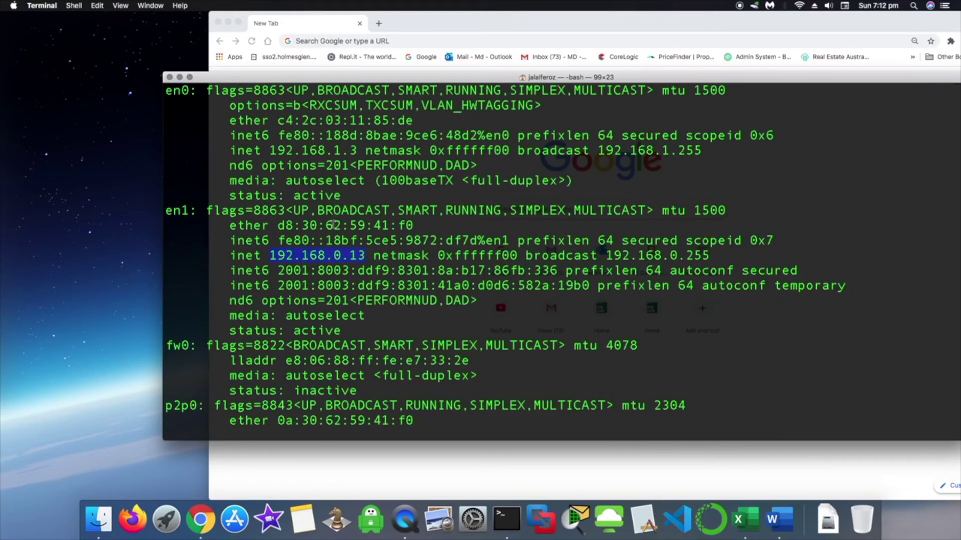
{"action": "scroll", "coordinate": [312, 165], "scroll_direction": "up", "scroll_amount": 4}
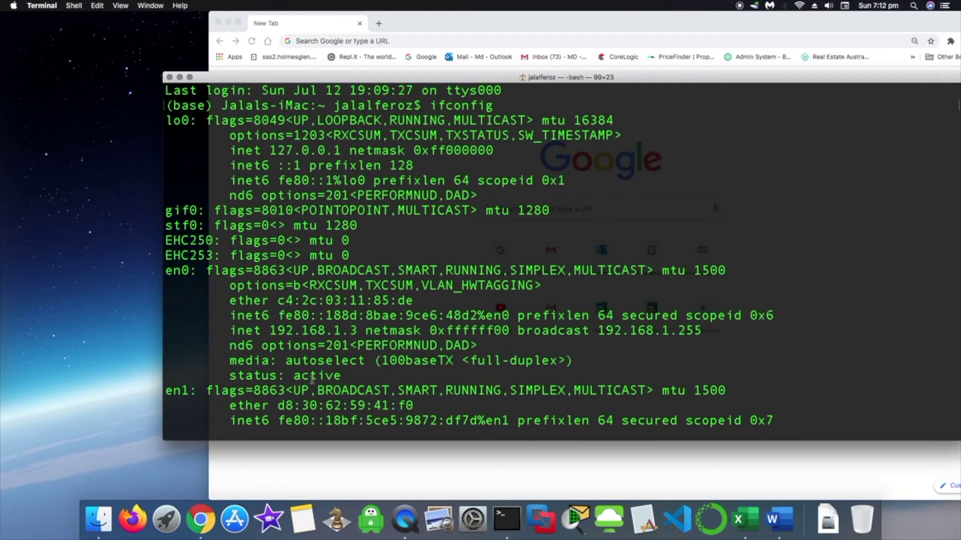
Step: Highlight en0's Ethernet address 192.168.1.3, then clear the screen
{"action": "left_click_drag", "start_coordinate": [270, 330], "coordinate": [355, 332]}
{"action": "left_click_drag", "start_coordinate": [190, 270], "coordinate": [130, 269]}
{"action": "left_click", "coordinate": [270, 328]}
{"action": "left_click_drag", "start_coordinate": [270, 330], "coordinate": [363, 329]}
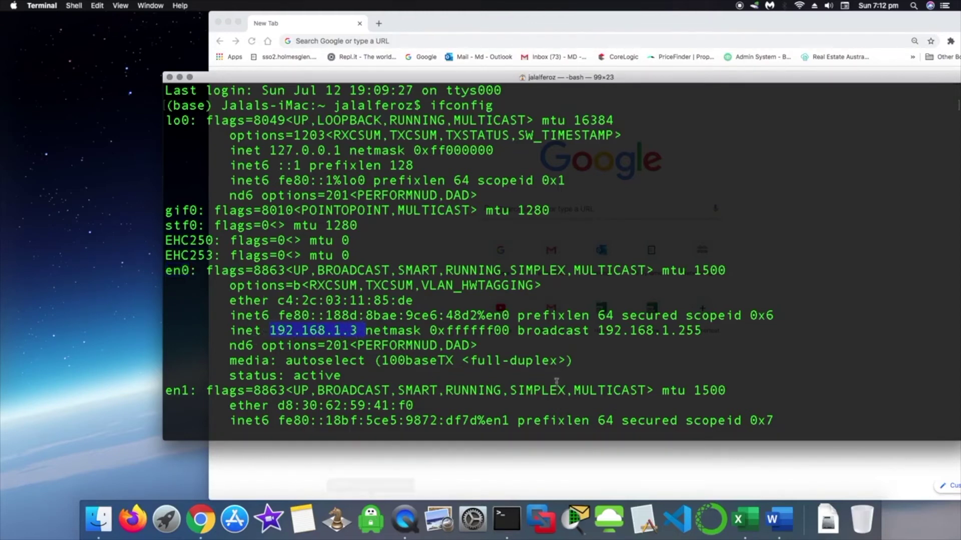
{"action": "scroll", "coordinate": [556, 383], "scroll_direction": "down", "scroll_amount": 6}
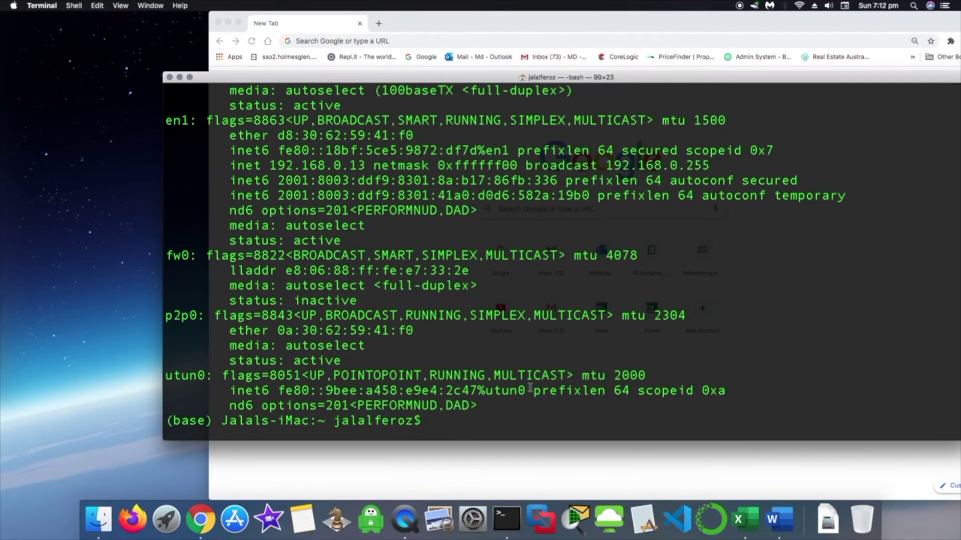
{"action": "type", "text": "clear"}
{"action": "key", "text": "Return"}
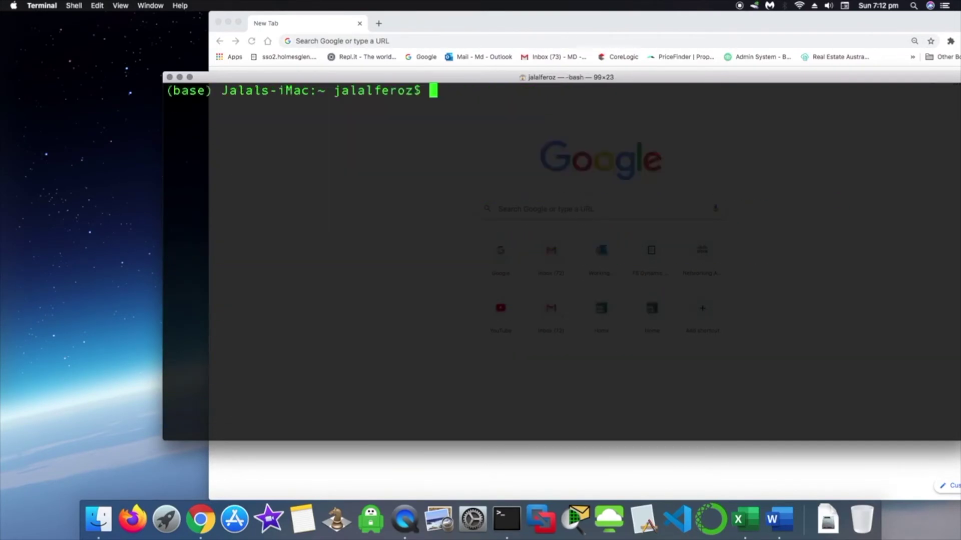
Step: Open Network preferences from the Wi-Fi menu
{"action": "left_click", "coordinate": [637, 23]}
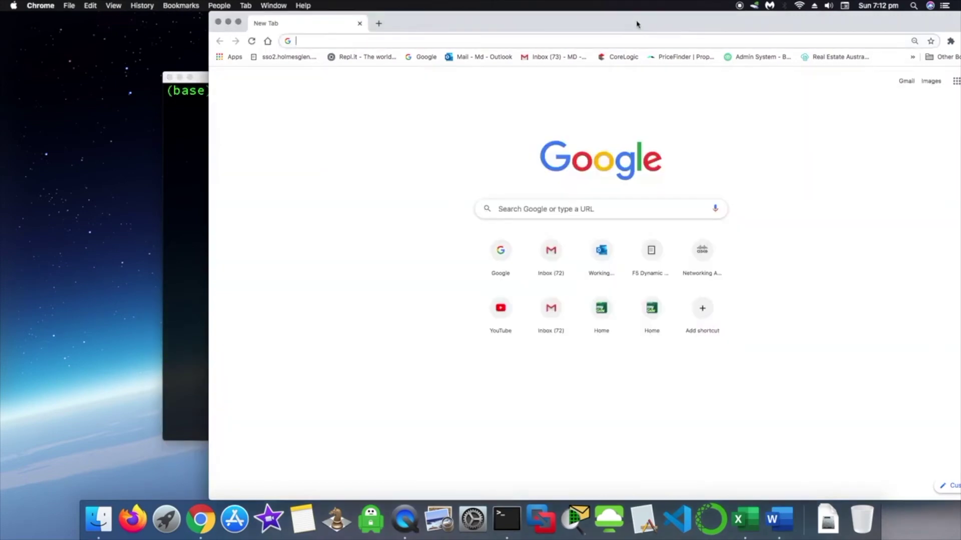
{"action": "left_click", "coordinate": [122, 176]}
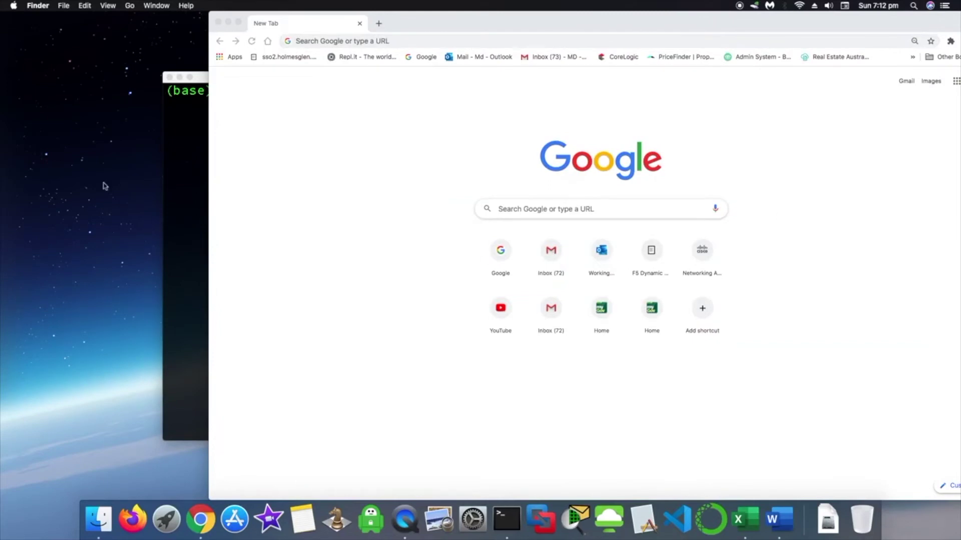
{"action": "left_click", "coordinate": [798, 7]}
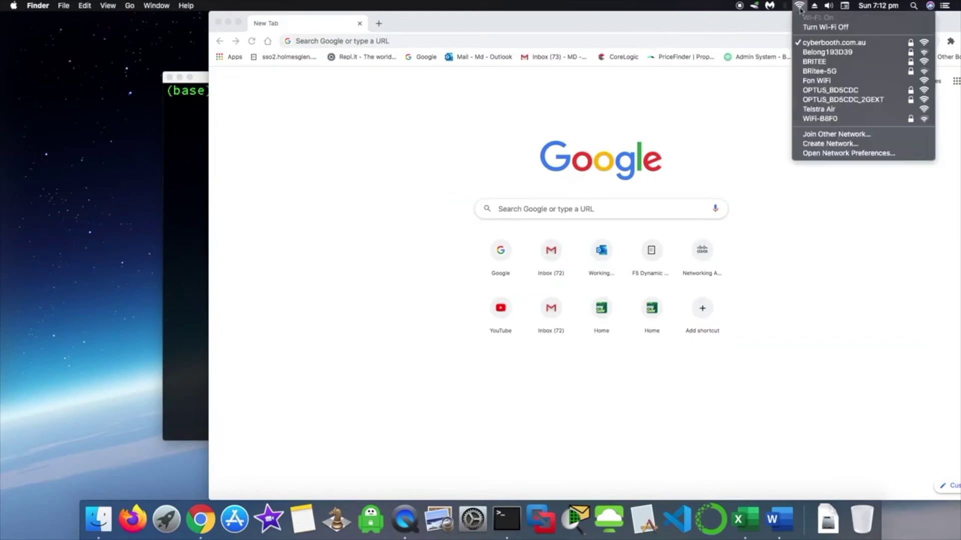
{"action": "left_click", "coordinate": [843, 154]}
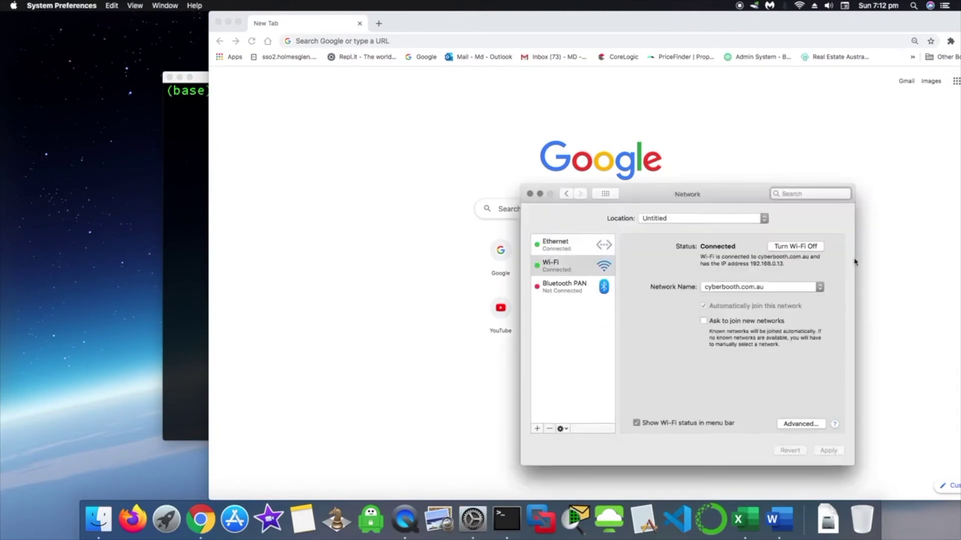
Step: Configure Ethernet IPv4 manually as 192.168.1.250, mask 255.255.255.0, and apply
{"action": "left_click", "coordinate": [554, 251]}
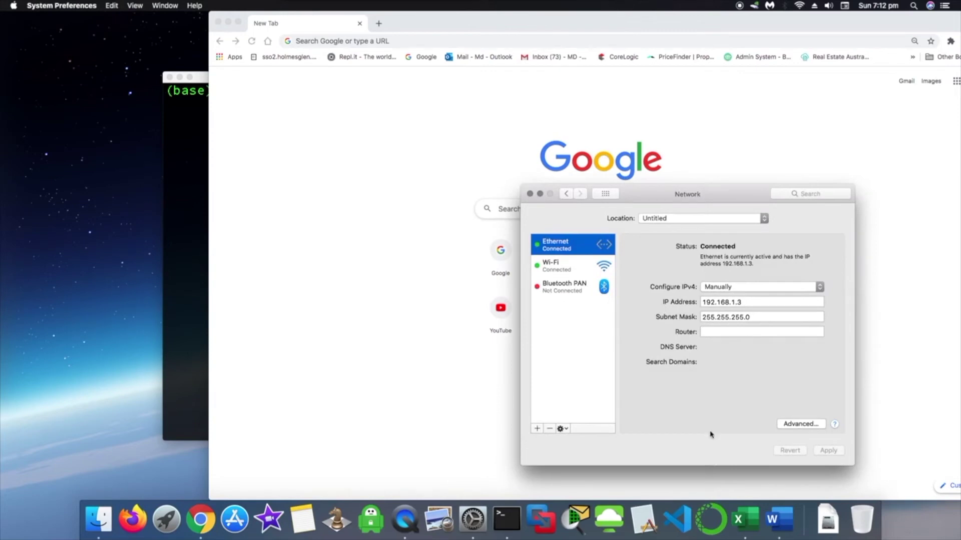
{"action": "left_click", "coordinate": [736, 287]}
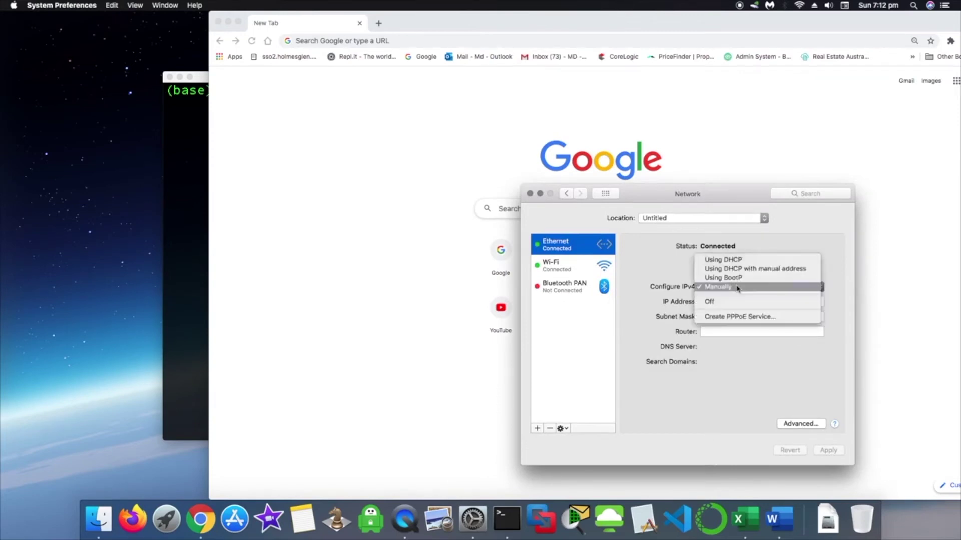
{"action": "left_click", "coordinate": [709, 287]}
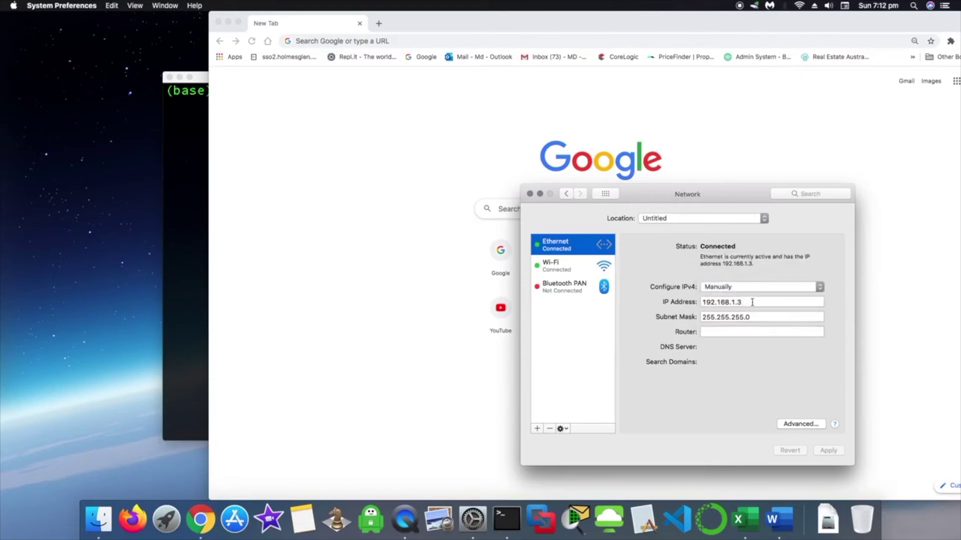
{"action": "left_click", "coordinate": [753, 302]}
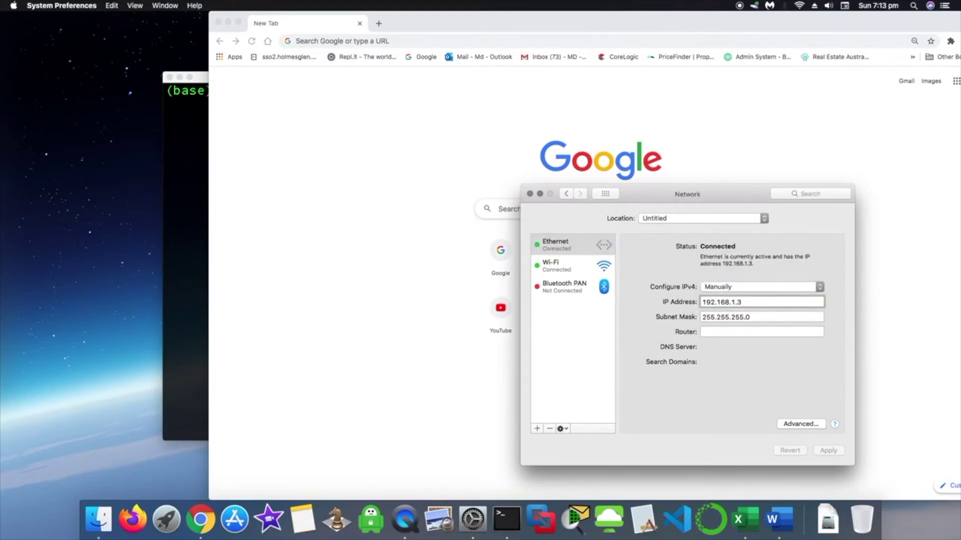
{"action": "key", "text": "BackSpace"}
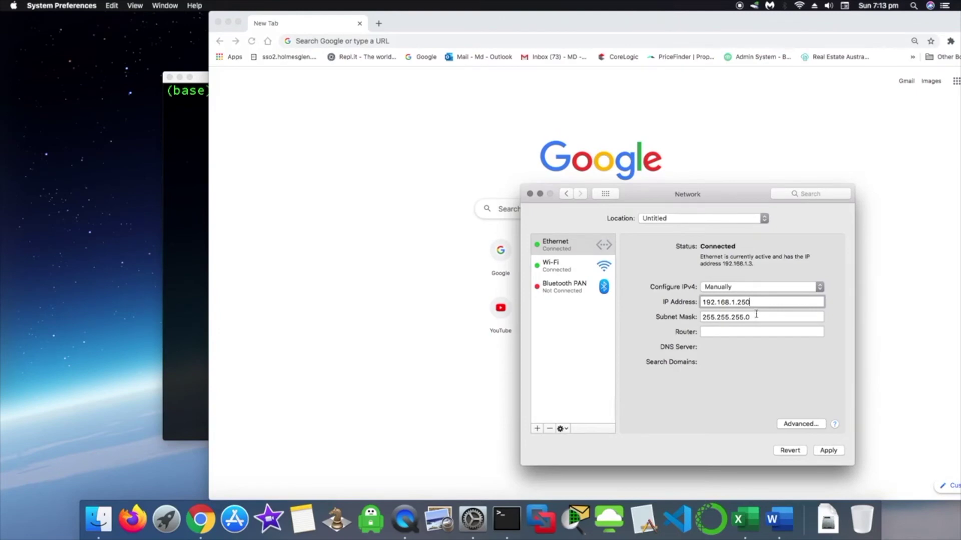
{"action": "left_click", "coordinate": [801, 424]}
{"action": "left_click", "coordinate": [827, 441]}
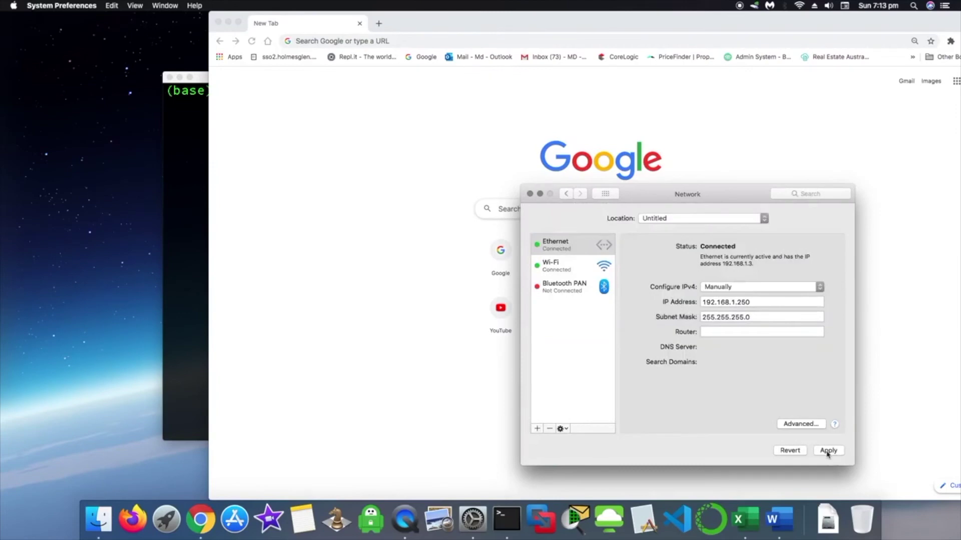
{"action": "left_click", "coordinate": [828, 451]}
Step: Close Network preferences, rerun ifconfig in Terminal and highlight en0's address 192.168.1.250
{"action": "left_click", "coordinate": [529, 195]}
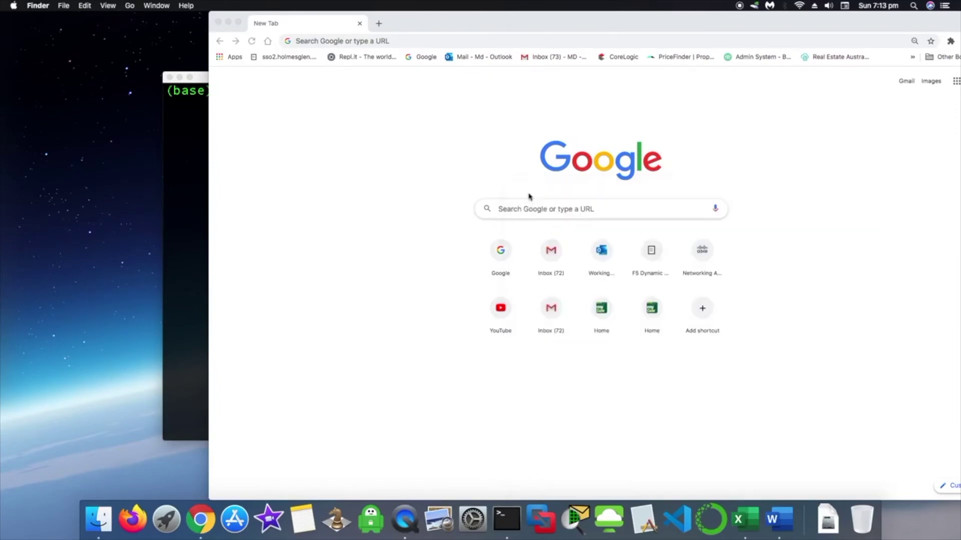
{"action": "left_click", "coordinate": [189, 160]}
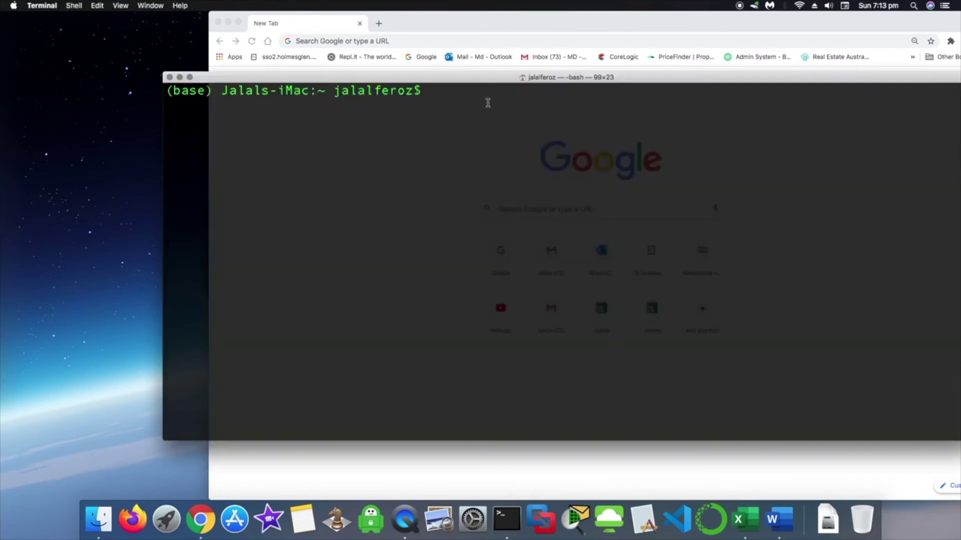
{"action": "type", "text": "clear"}
{"action": "key", "text": "Up"}
{"action": "key", "text": "Return"}
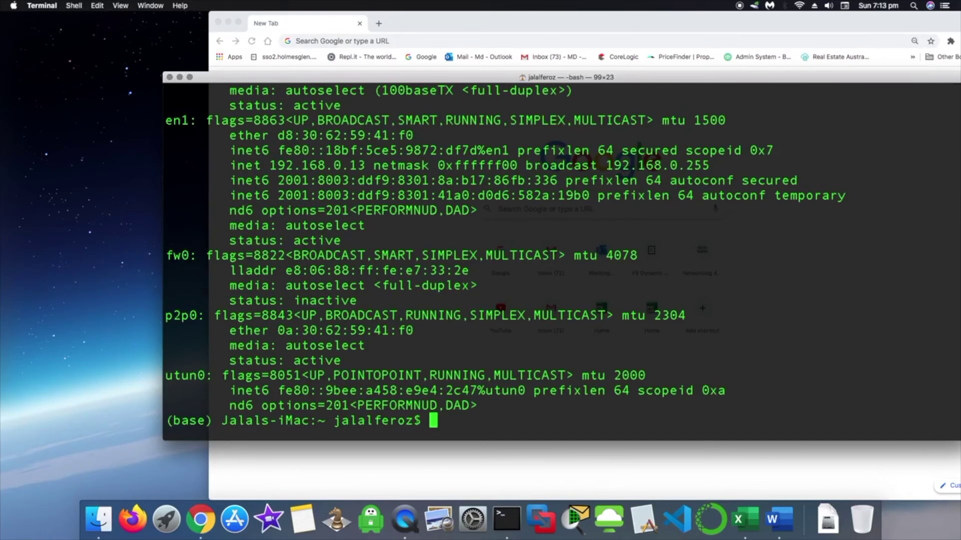
{"action": "scroll", "coordinate": [325, 185], "scroll_direction": "up", "scroll_amount": 6}
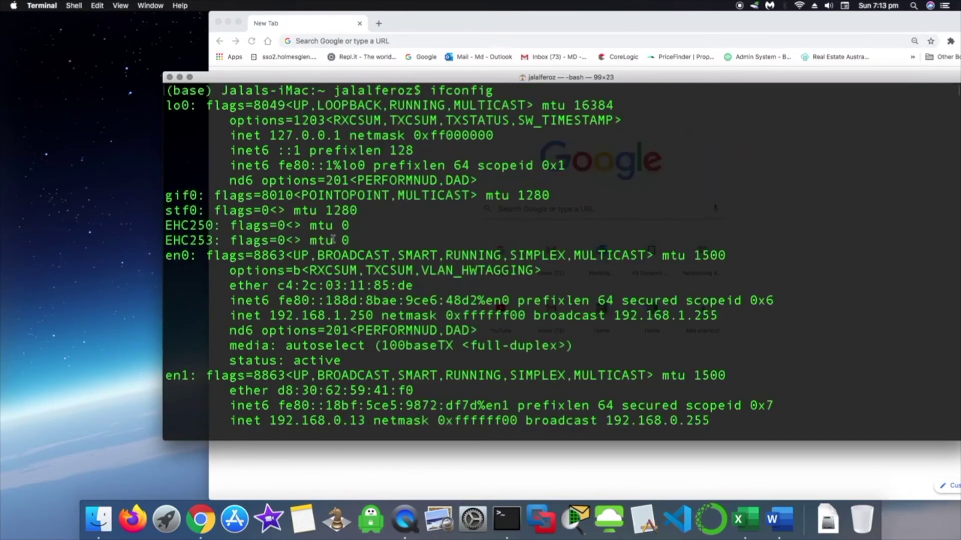
{"action": "left_click_drag", "start_coordinate": [271, 316], "coordinate": [373, 316]}
{"action": "left_click", "coordinate": [485, 29]}
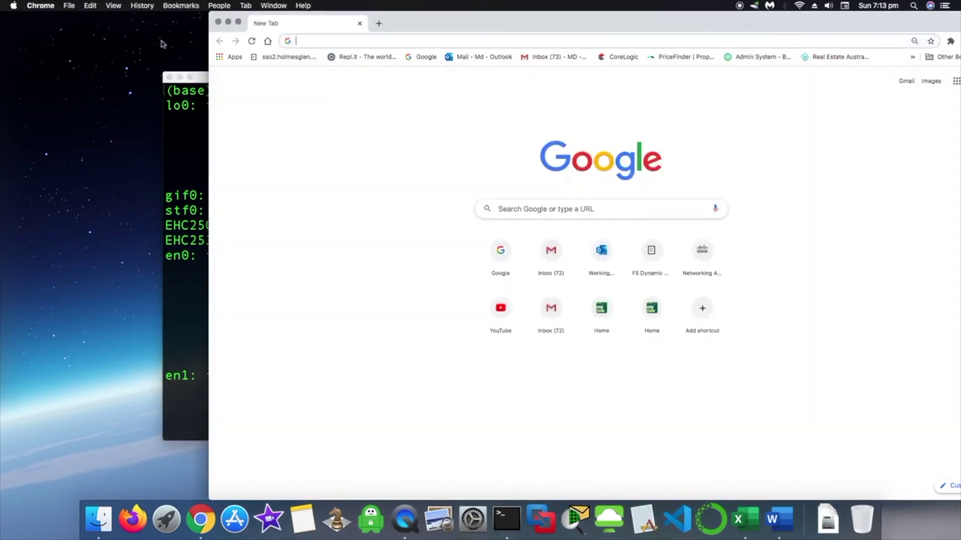
Step: Open Finder, connect as Guest to JINAN-MACBOOK, and open its Videos share
{"action": "left_click", "coordinate": [98, 519]}
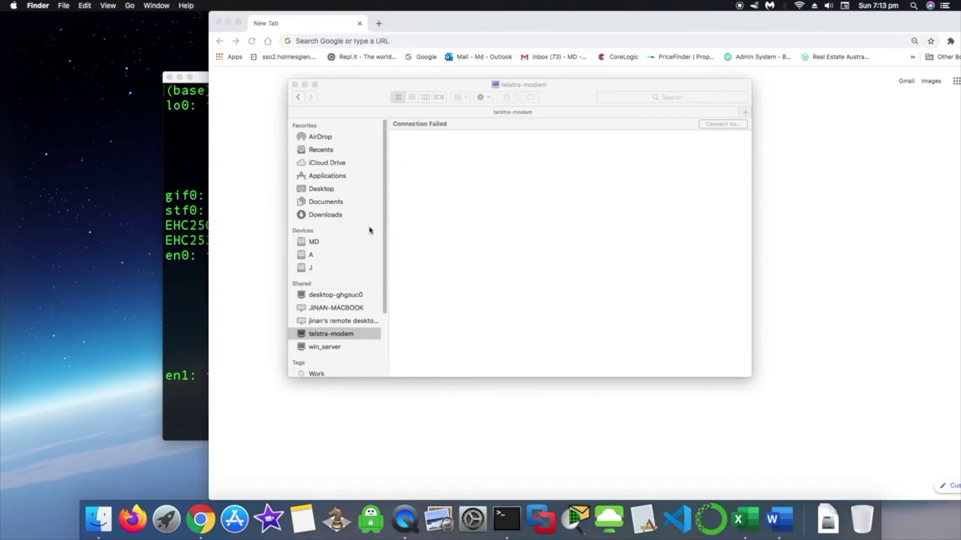
{"action": "scroll", "coordinate": [384, 268], "scroll_direction": "down", "scroll_amount": 5}
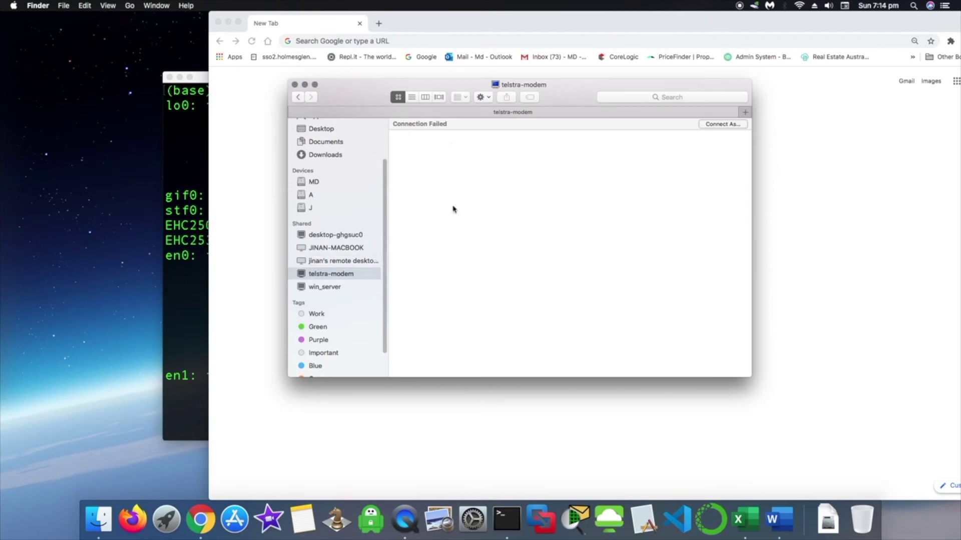
{"action": "left_click", "coordinate": [125, 156]}
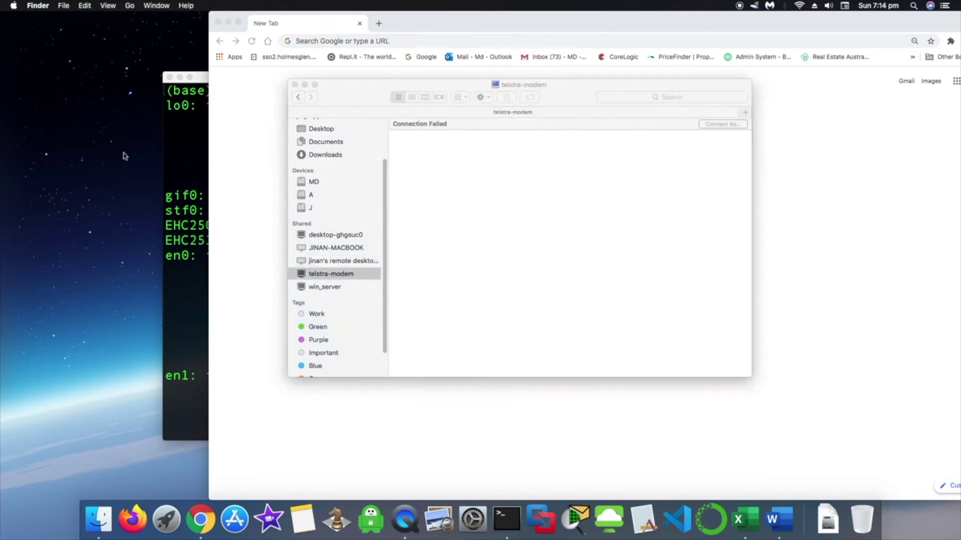
{"action": "left_click", "coordinate": [324, 262]}
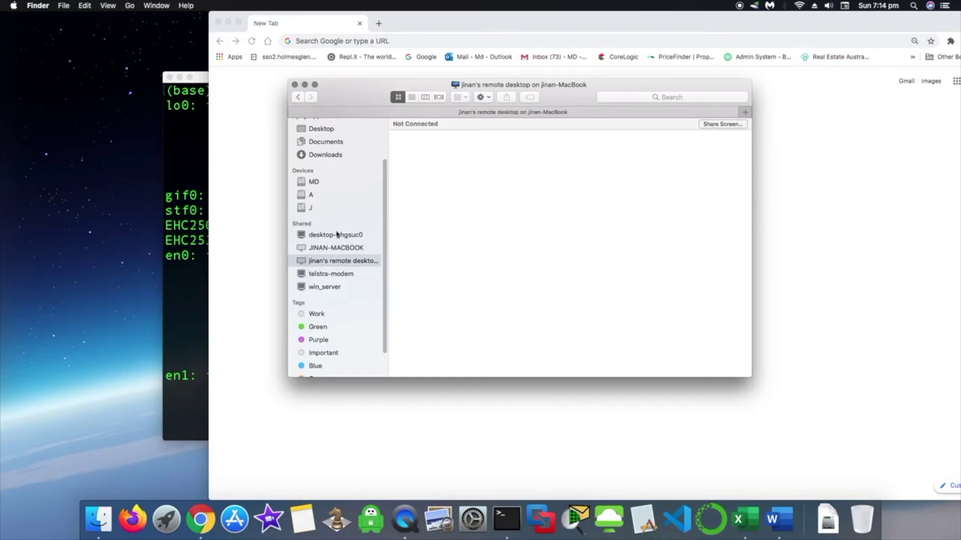
{"action": "left_click", "coordinate": [337, 249]}
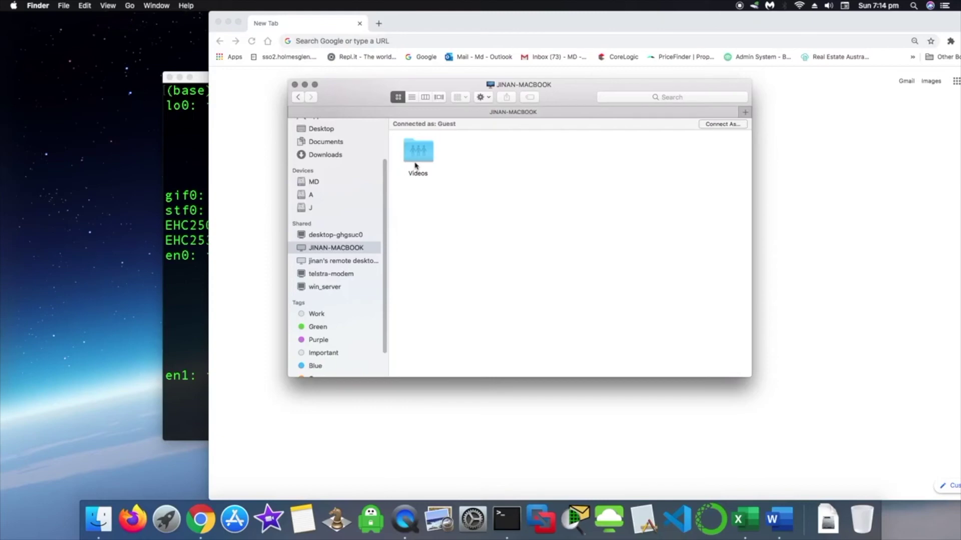
{"action": "double_click", "coordinate": [415, 165]}
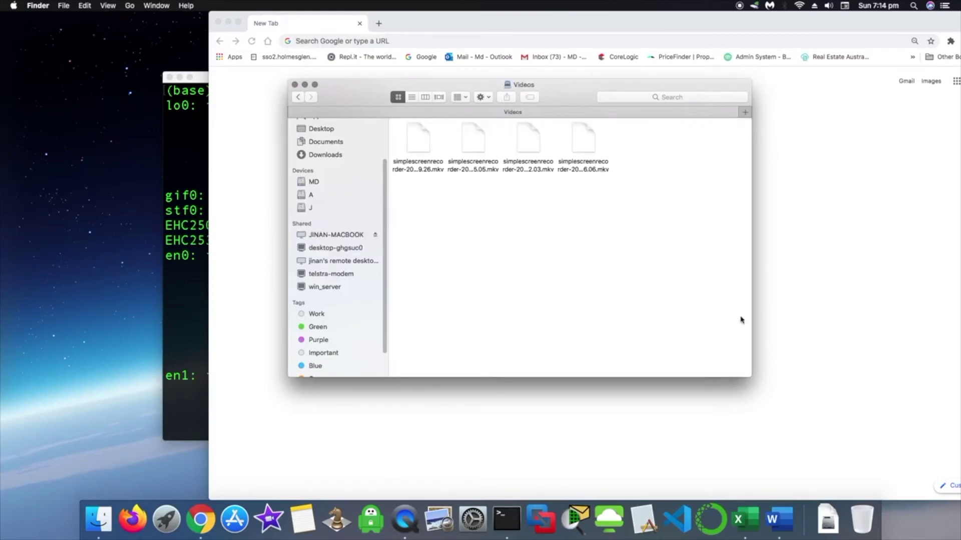
Step: Copy the four simplescreenrecorder .mkv files from Videos and paste them onto the Desktop
{"action": "left_click_drag", "start_coordinate": [681, 244], "coordinate": [290, 80]}
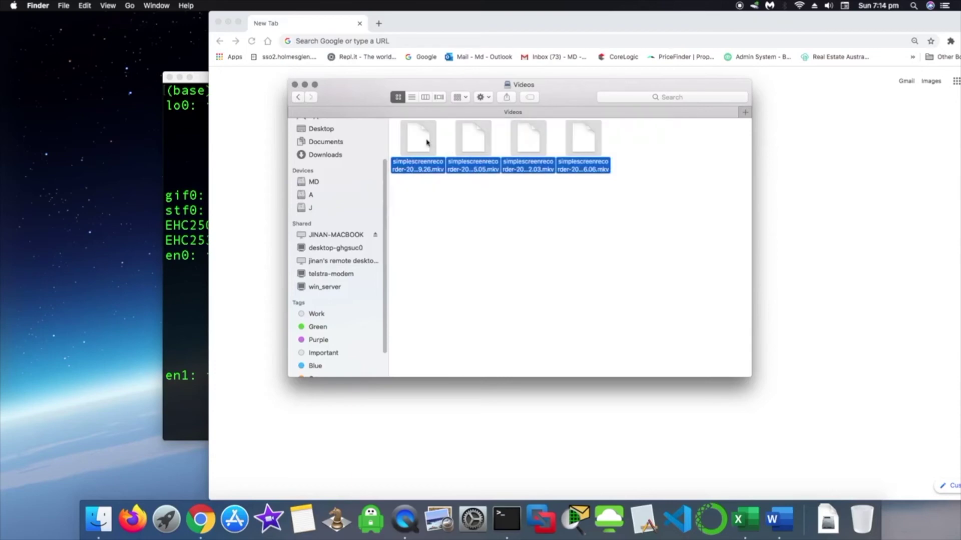
{"action": "right_click", "coordinate": [415, 136]}
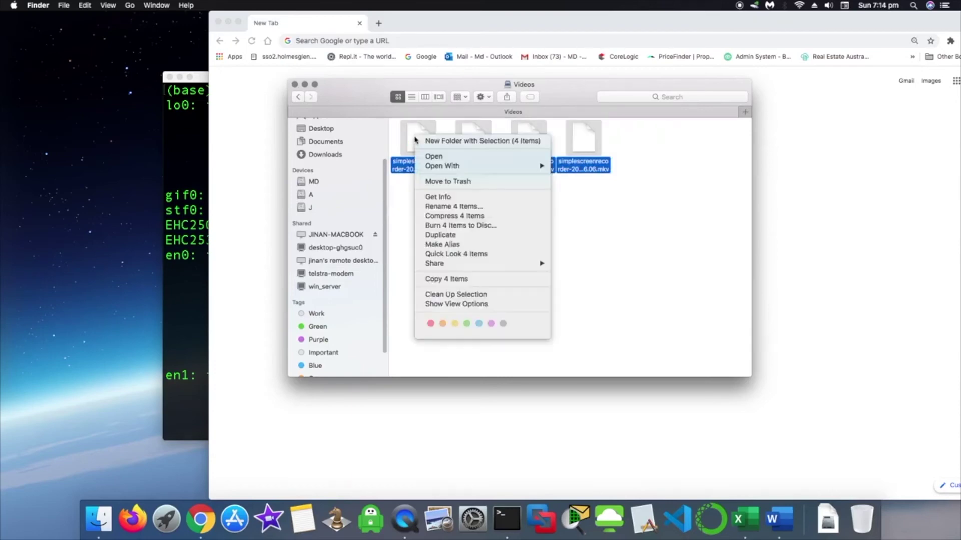
{"action": "left_click", "coordinate": [466, 279]}
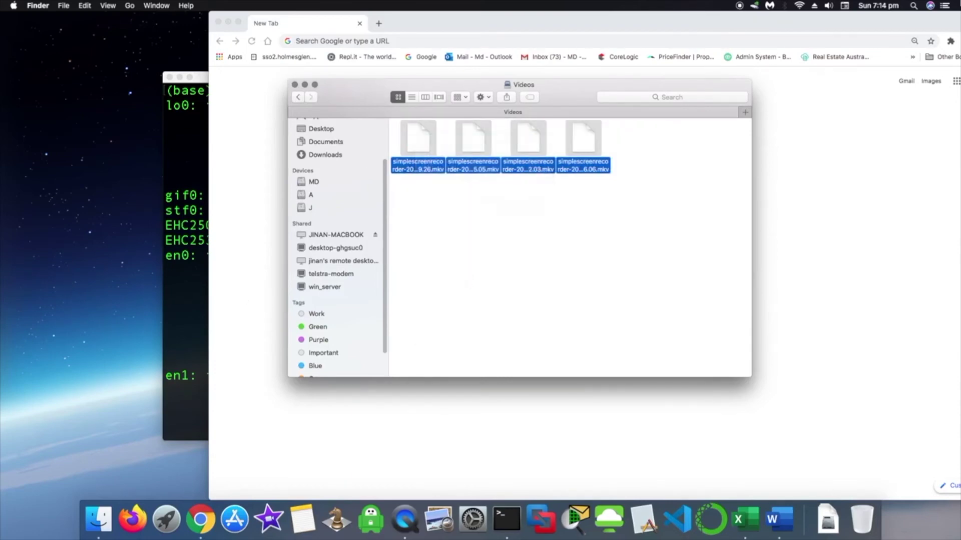
{"action": "right_click", "coordinate": [102, 364]}
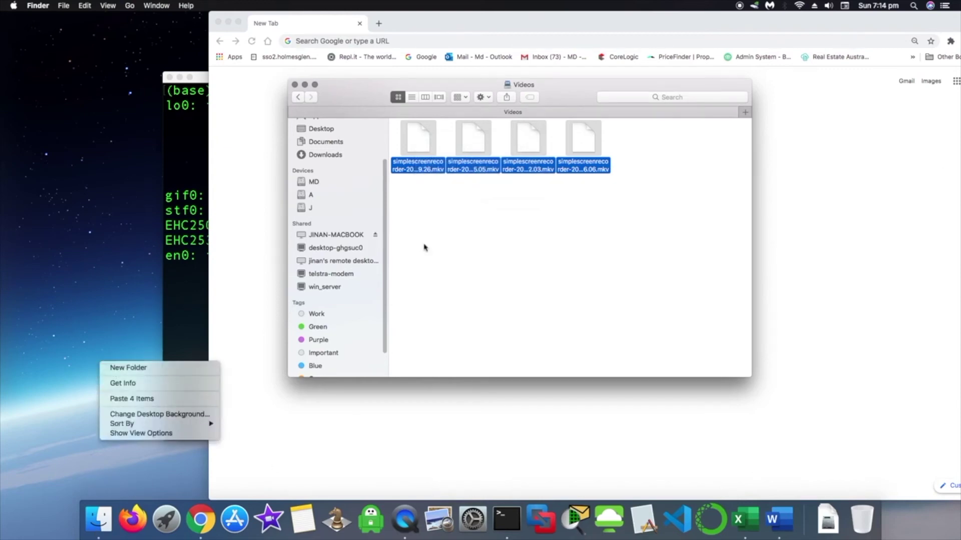
{"action": "left_click", "coordinate": [133, 399]}
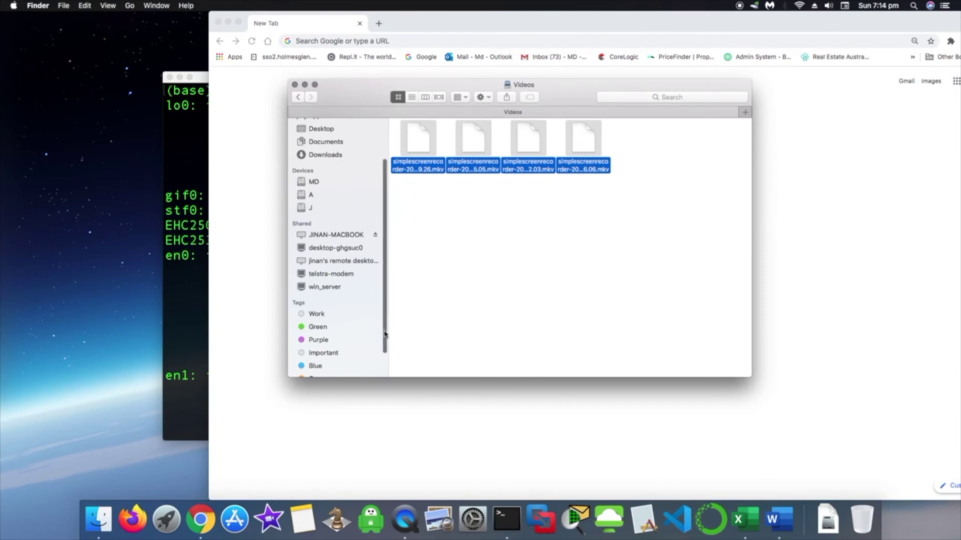
{"action": "left_click_drag", "start_coordinate": [385, 333], "coordinate": [380, 342]}
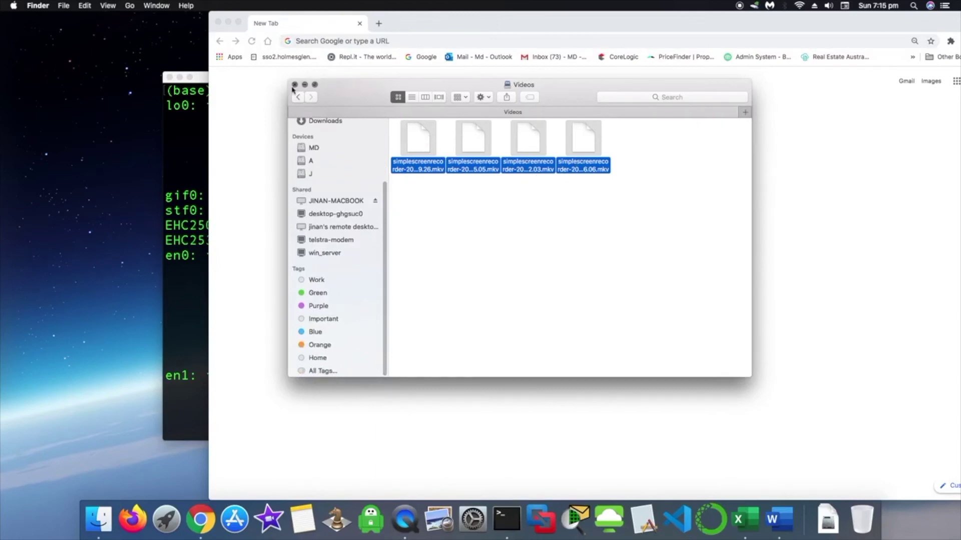
Step: Use Go > Connect to Server with address smb://192.168.1.252 and connect
{"action": "left_click_drag", "start_coordinate": [385, 189], "coordinate": [384, 129]}
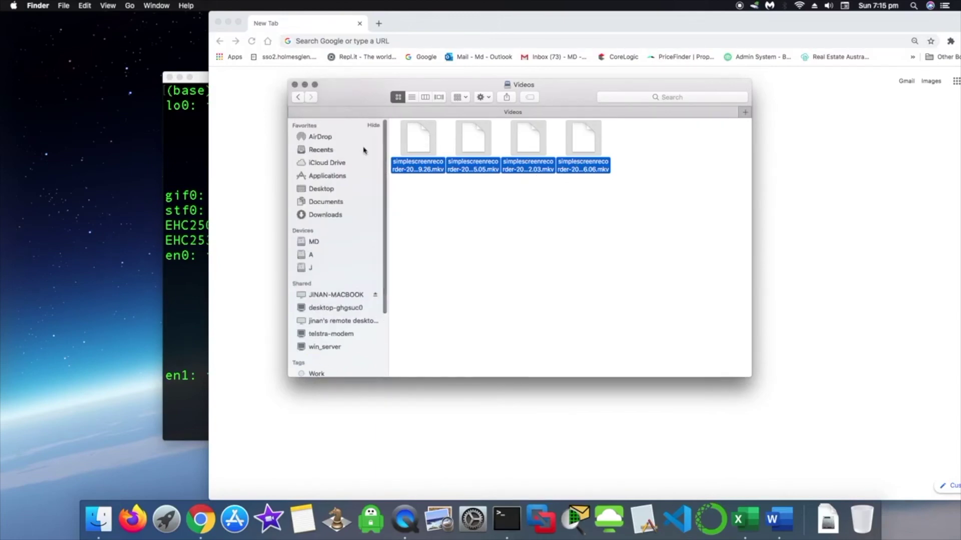
{"action": "left_click", "coordinate": [337, 309]}
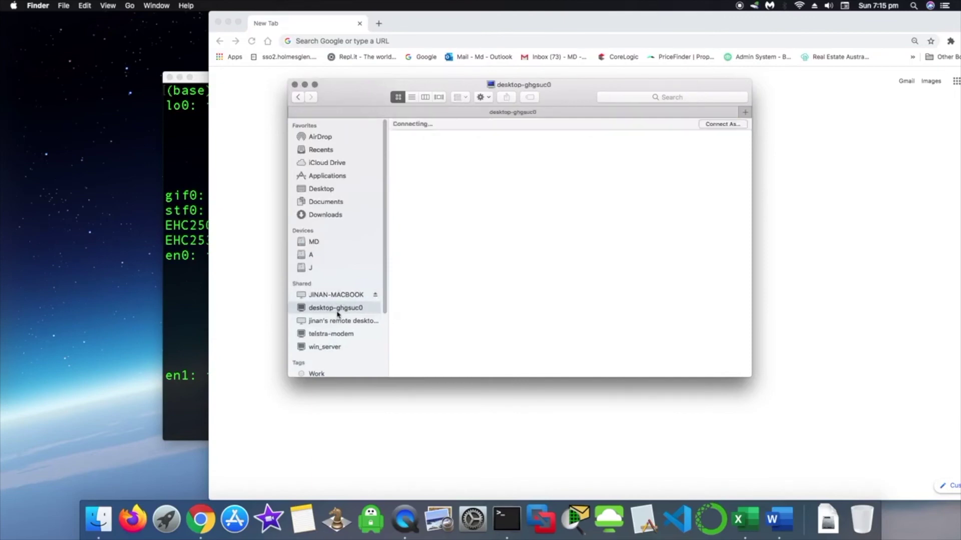
{"action": "left_click", "coordinate": [130, 5]}
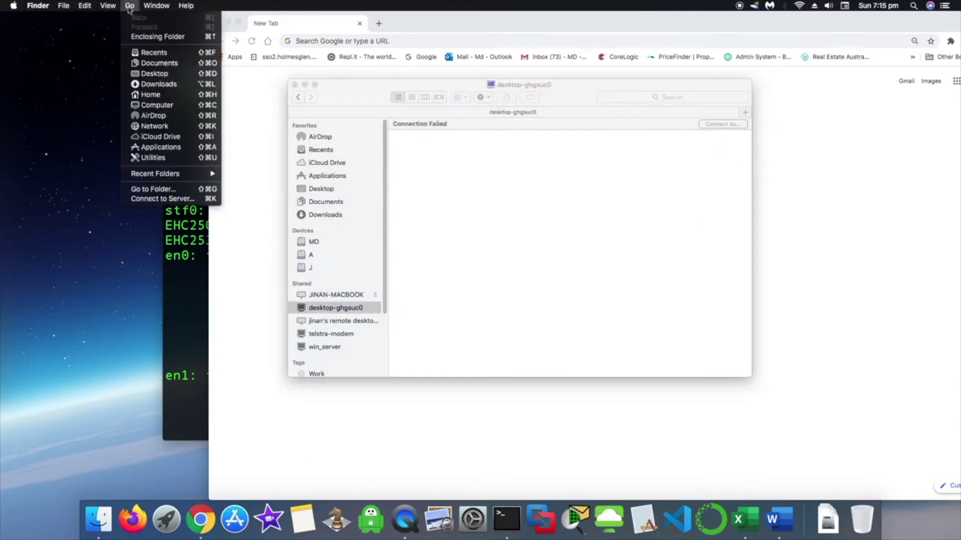
{"action": "left_click", "coordinate": [186, 199]}
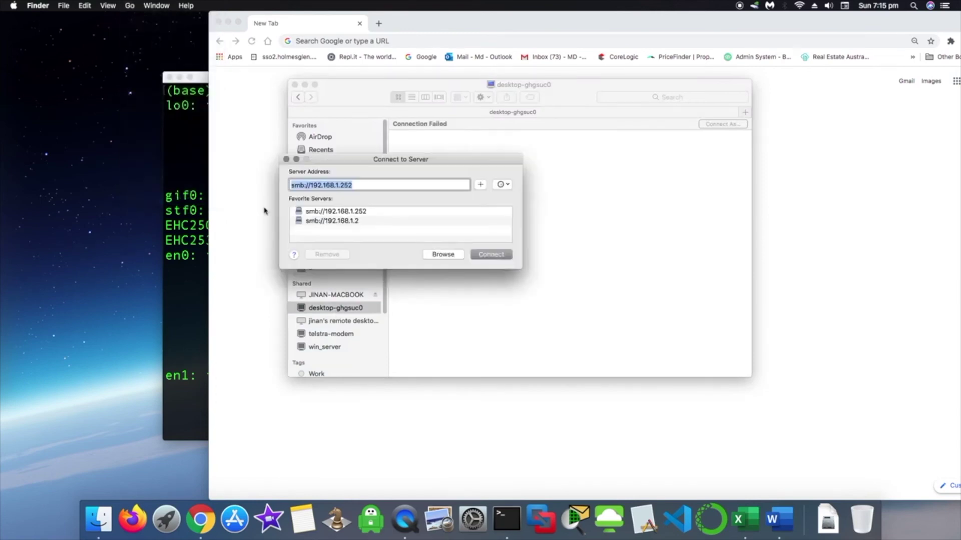
{"action": "left_click", "coordinate": [339, 186]}
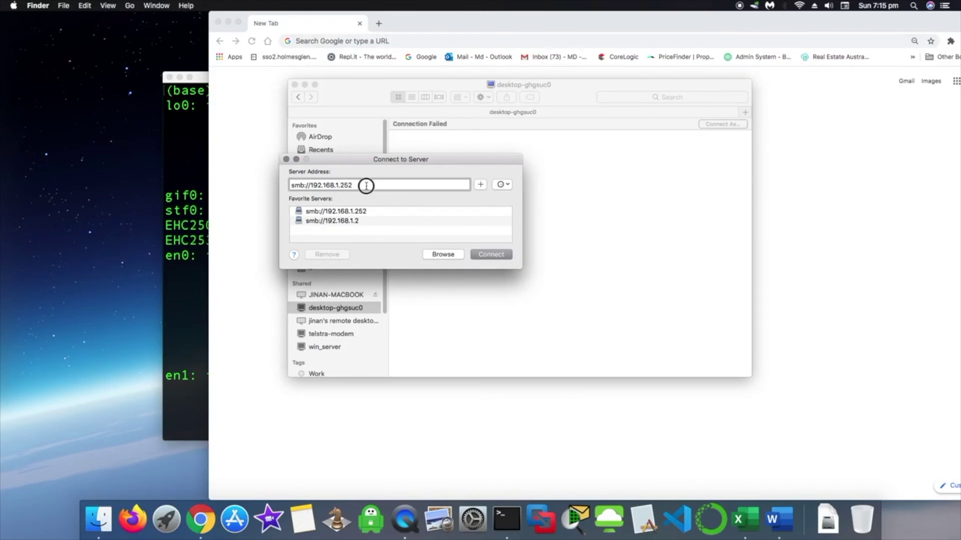
{"action": "left_click_drag", "start_coordinate": [365, 185], "coordinate": [262, 185]}
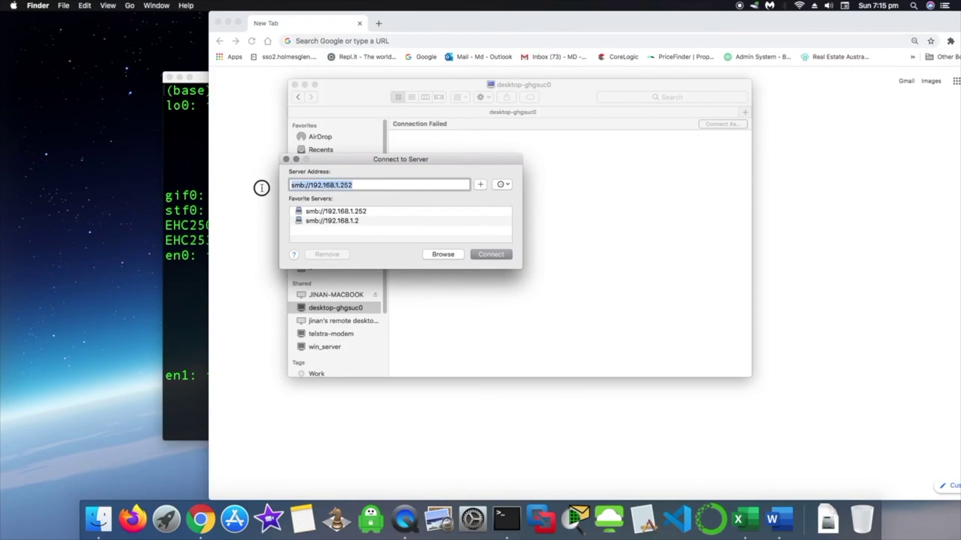
{"action": "left_click", "coordinate": [373, 183]}
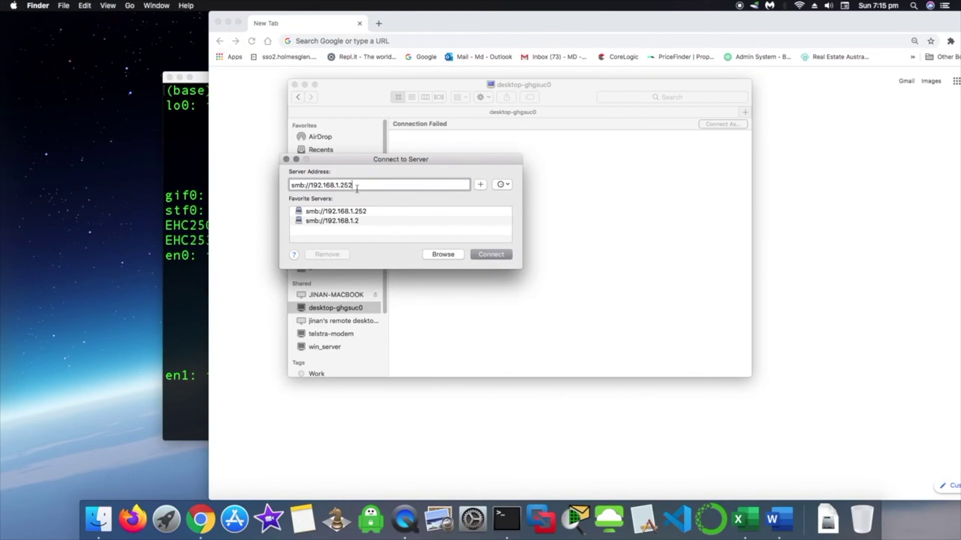
{"action": "left_click_drag", "start_coordinate": [353, 185], "coordinate": [309, 185]}
{"action": "left_click", "coordinate": [490, 255]}
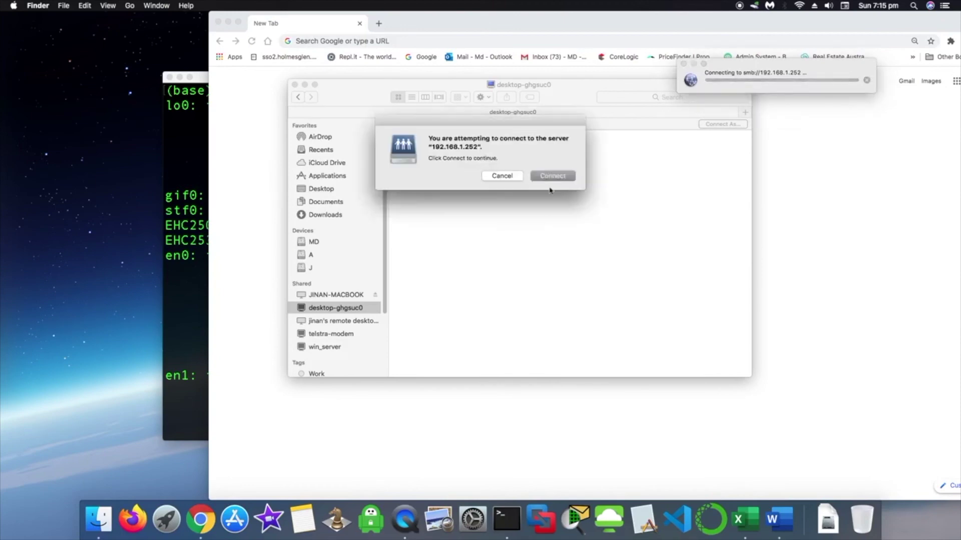
Step: Confirm the connection, mount the Documents volume and open Documents from 192.168.1.252
{"action": "left_click", "coordinate": [553, 180]}
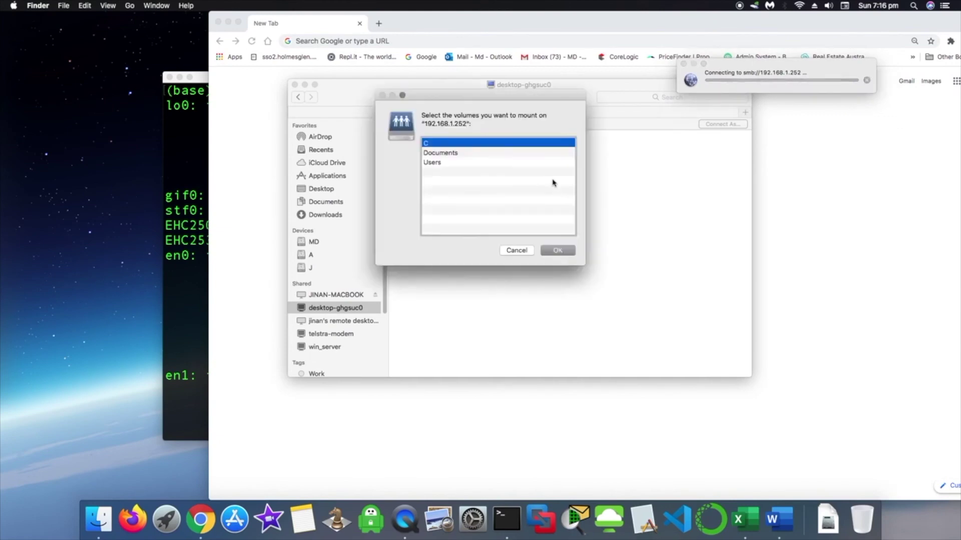
{"action": "left_click", "coordinate": [441, 154]}
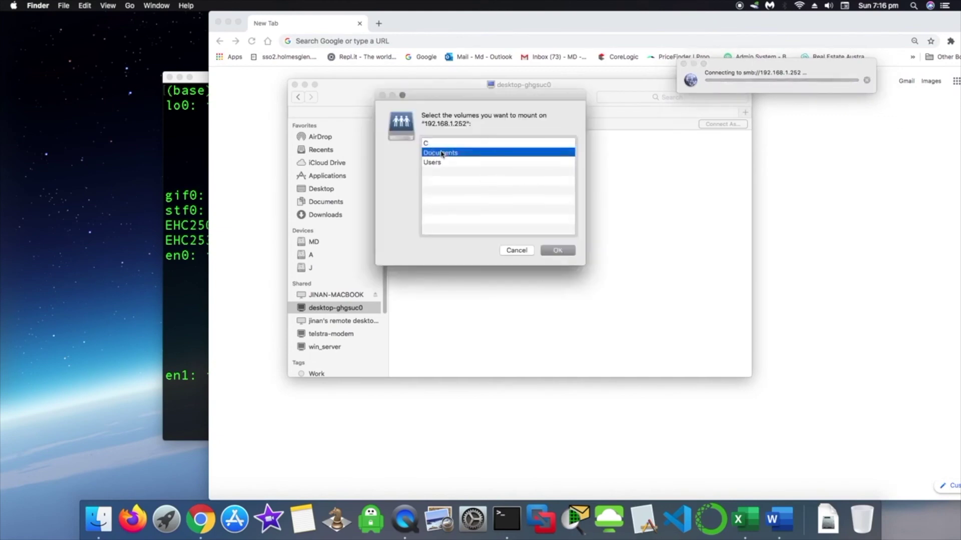
{"action": "left_click", "coordinate": [559, 251]}
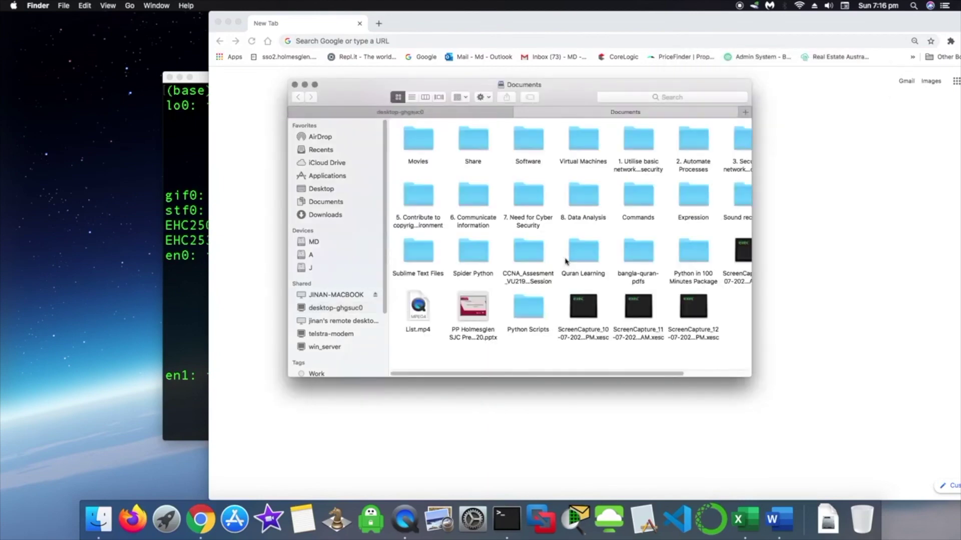
{"action": "left_click_drag", "start_coordinate": [750, 375], "coordinate": [890, 453]}
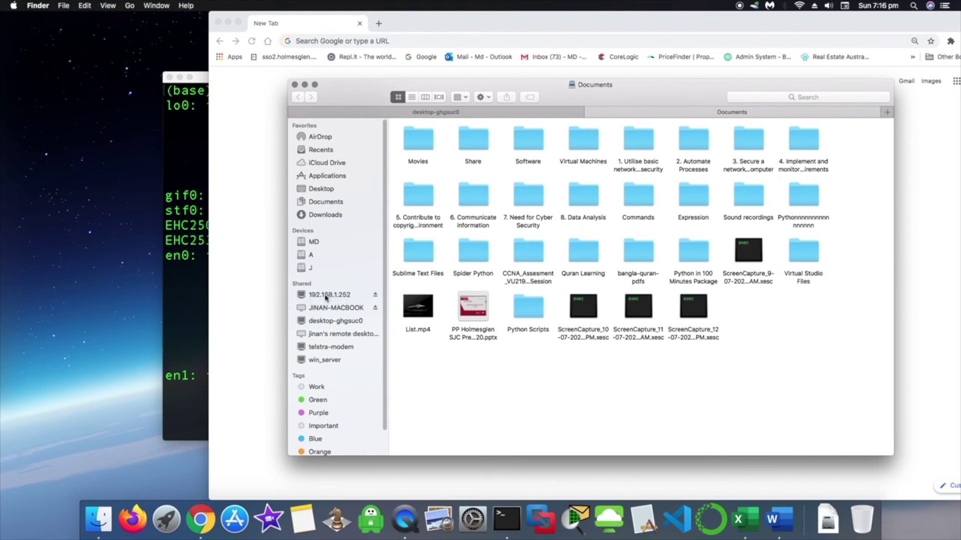
{"action": "left_click", "coordinate": [326, 298]}
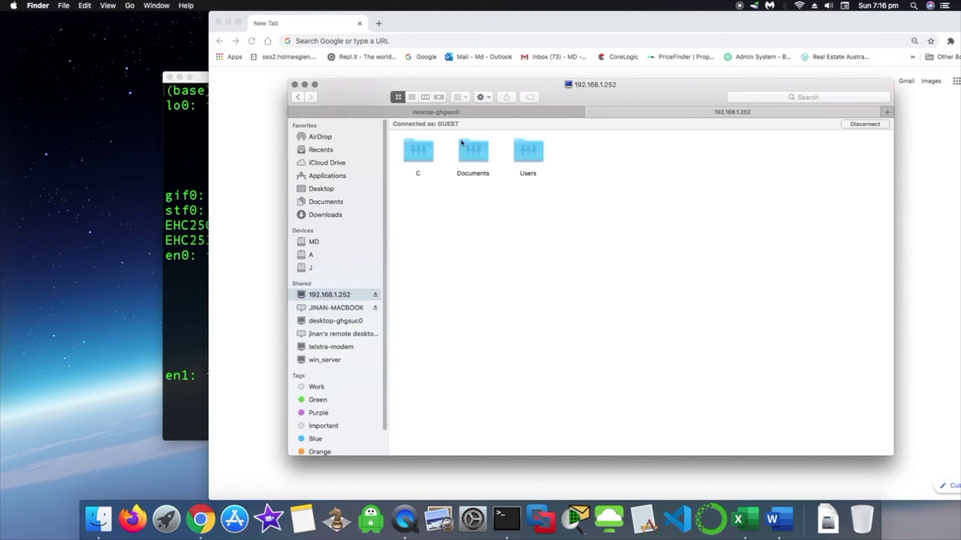
{"action": "double_click", "coordinate": [478, 161]}
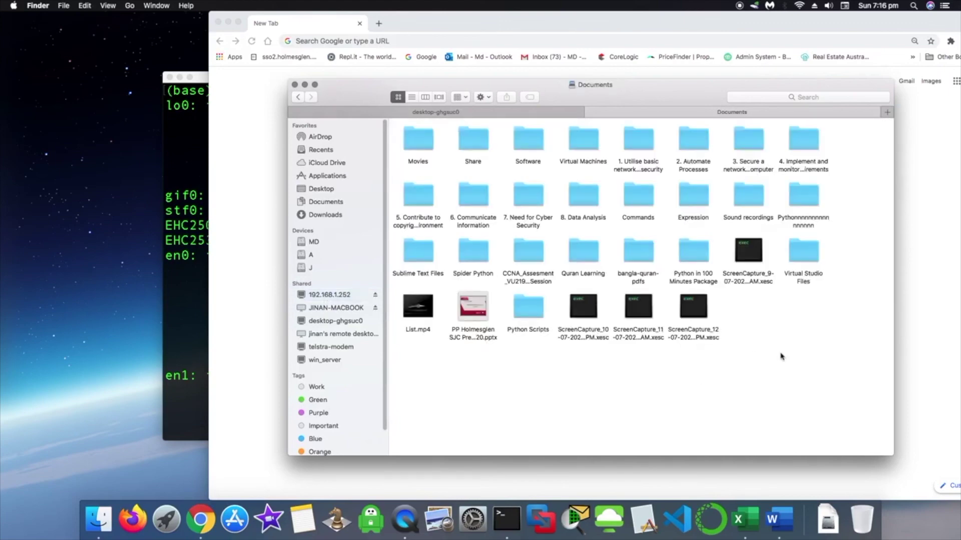
Step: Drag the four ScreenCapture .xesc recordings onto the Desktop, then close the Documents window
{"action": "left_click_drag", "start_coordinate": [784, 376], "coordinate": [592, 314]}
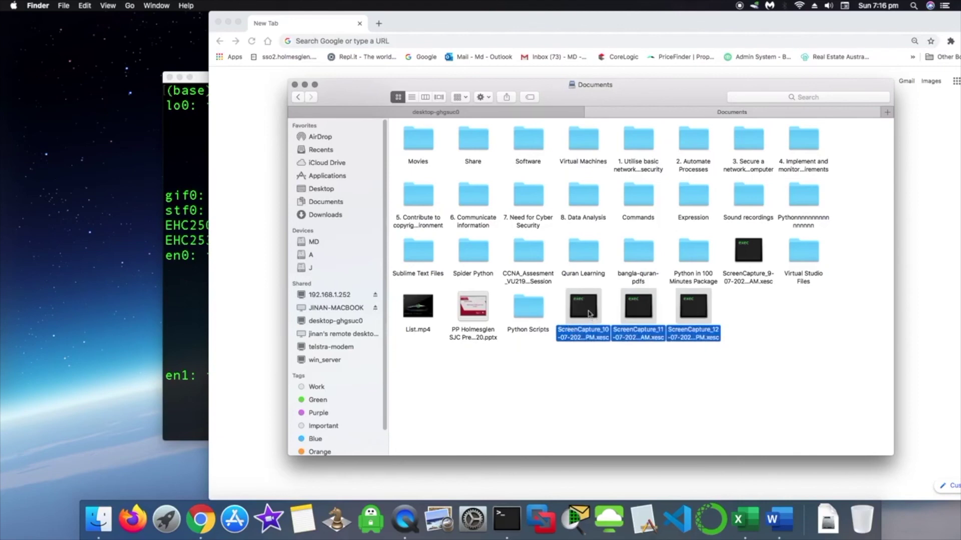
{"action": "left_click_drag", "start_coordinate": [590, 313], "coordinate": [48, 317]}
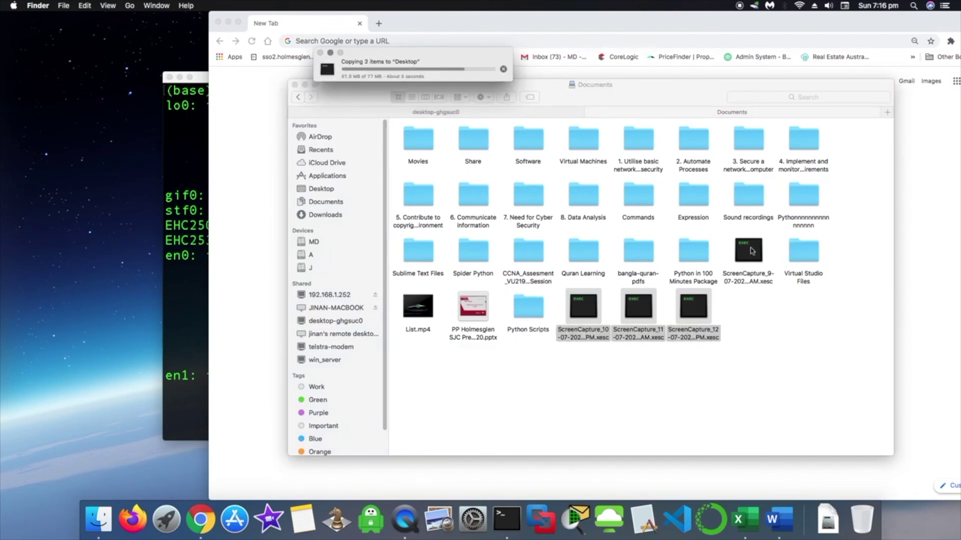
{"action": "left_click_drag", "start_coordinate": [751, 251], "coordinate": [107, 264]}
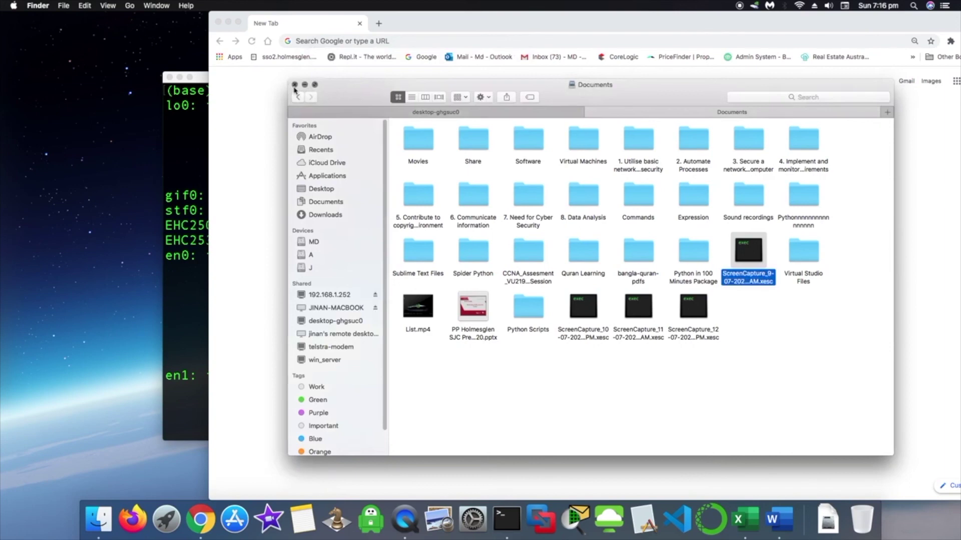
{"action": "left_click", "coordinate": [294, 84]}
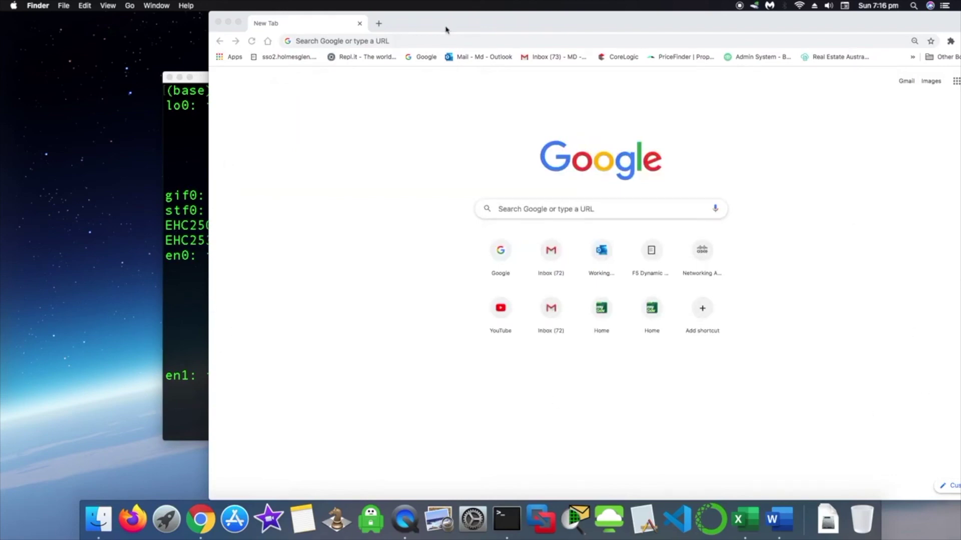
Step: Rearrange the Chrome, Finder and Terminal windows, leaving Chrome's new tab page in front
{"action": "left_click_drag", "start_coordinate": [483, 21], "coordinate": [380, 6]}
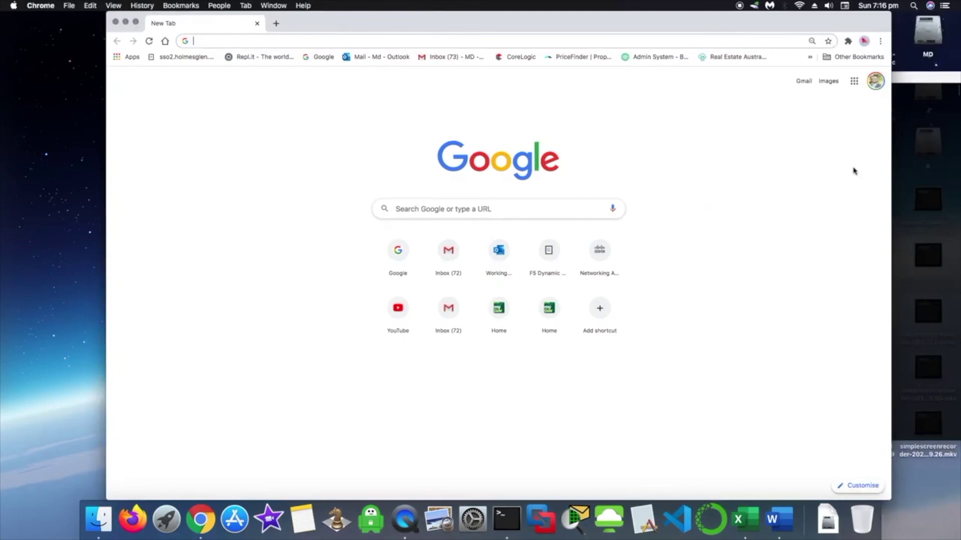
{"action": "left_click_drag", "start_coordinate": [369, 20], "coordinate": [407, 20]}
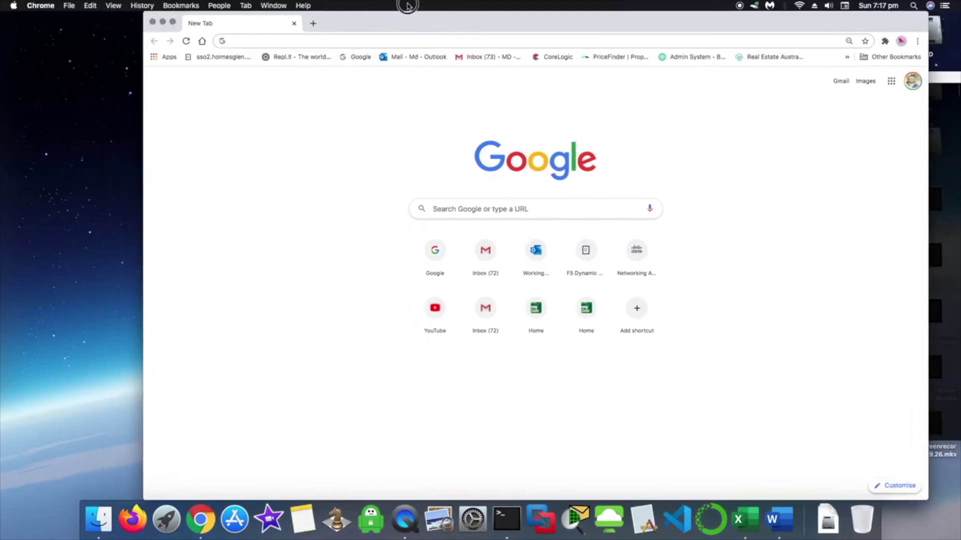
{"action": "left_click", "coordinate": [50, 121]}
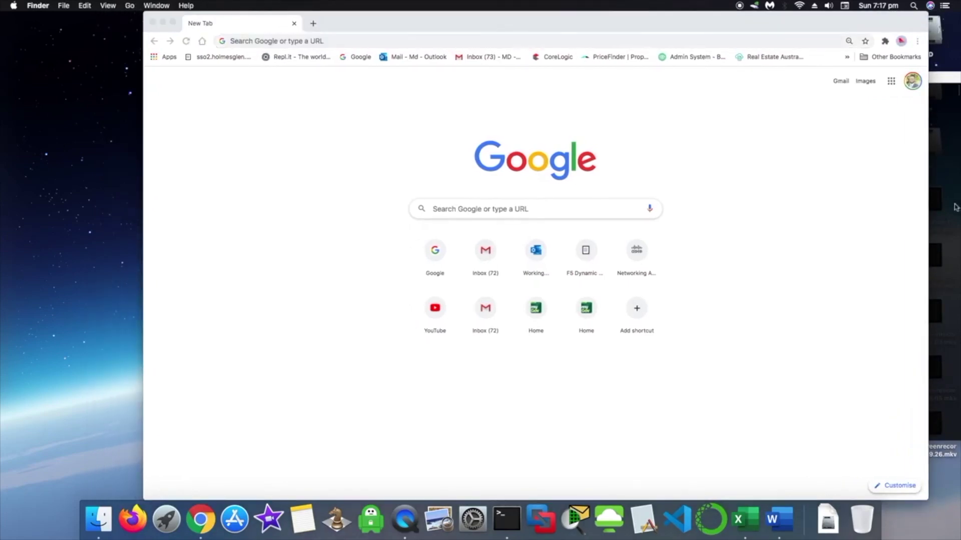
{"action": "key", "text": "super+Tab"}
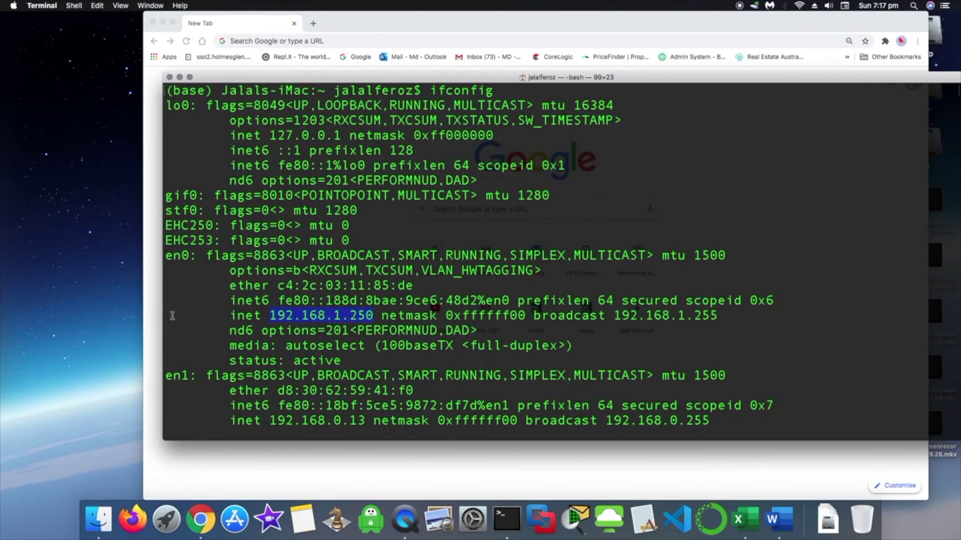
{"action": "left_click", "coordinate": [200, 518]}
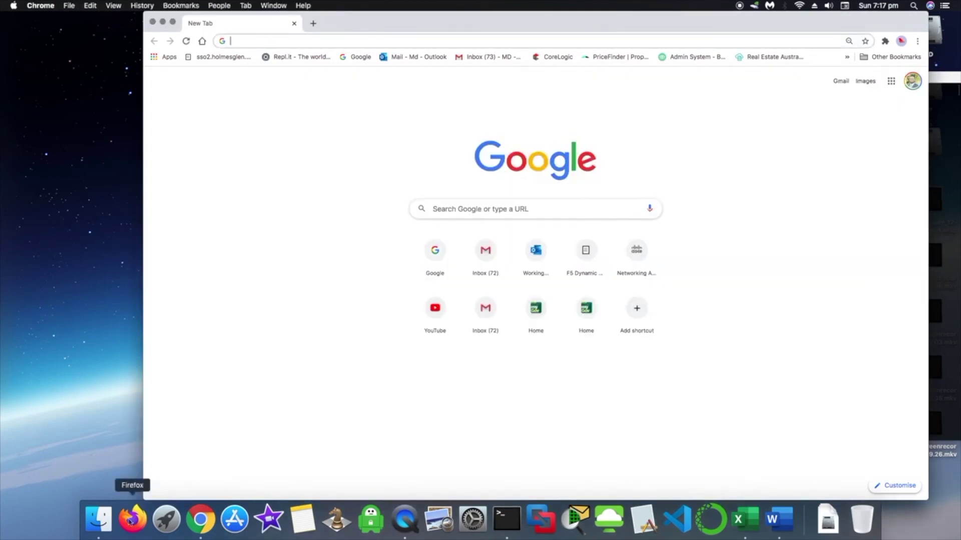
{"action": "left_click_drag", "start_coordinate": [326, 21], "coordinate": [557, 21]}
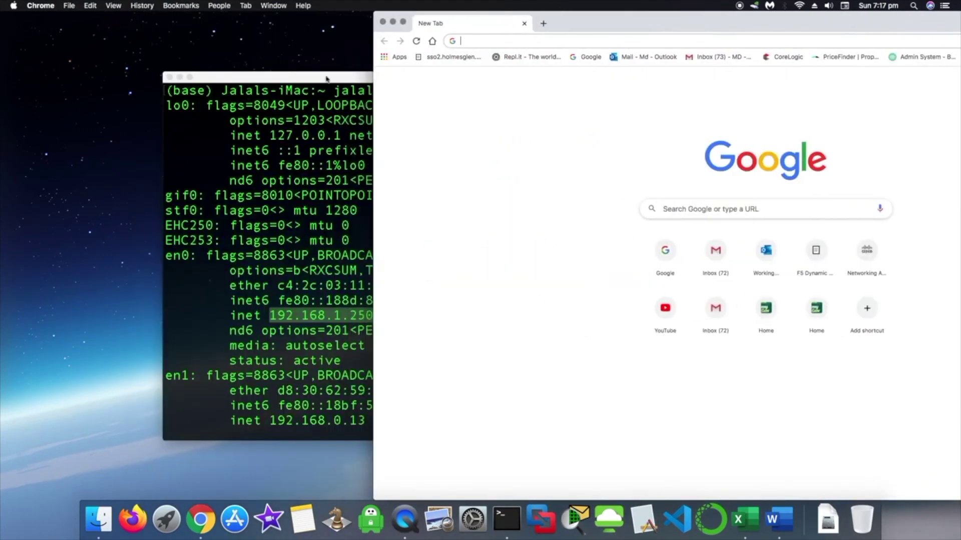
{"action": "left_click_drag", "start_coordinate": [812, 29], "coordinate": [377, 6]}
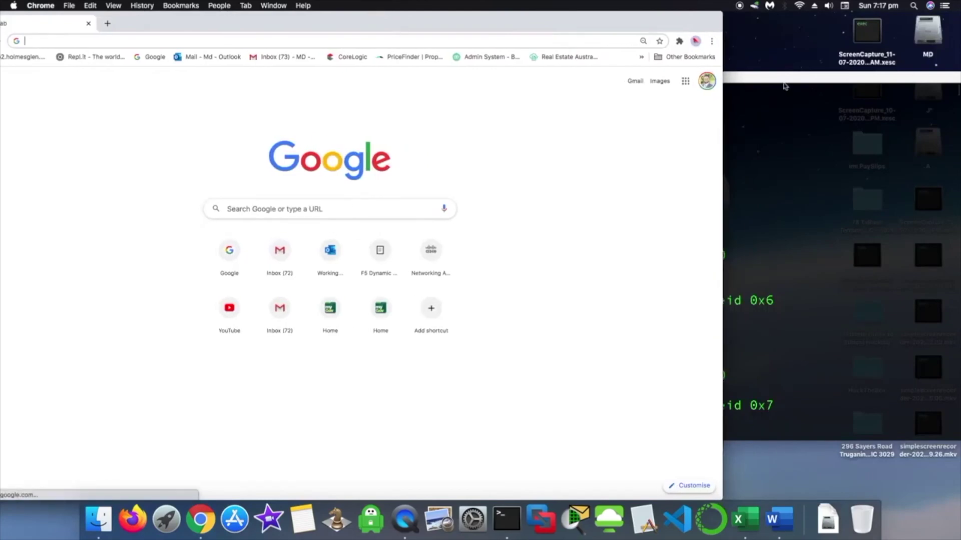
{"action": "left_click_drag", "start_coordinate": [785, 86], "coordinate": [711, 39]}
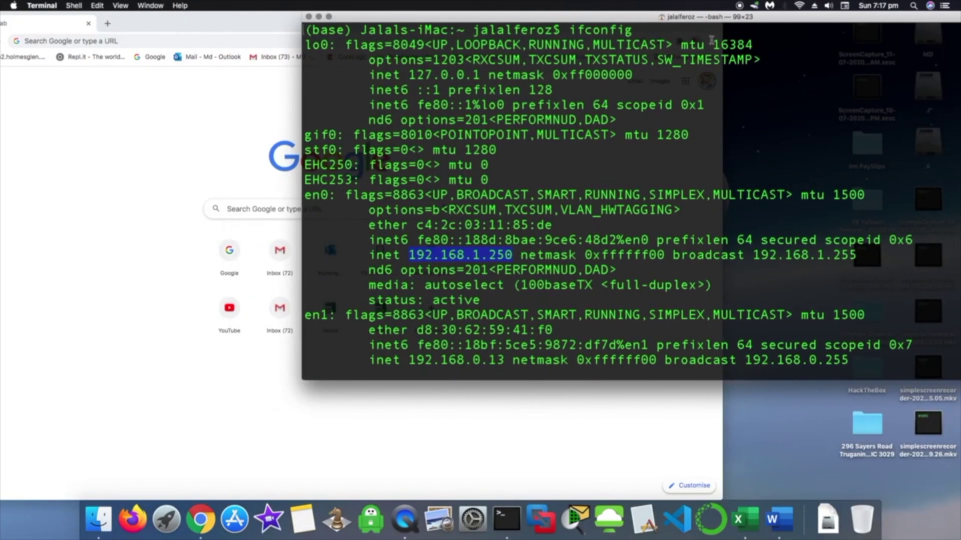
{"action": "left_click_drag", "start_coordinate": [244, 25], "coordinate": [539, 25]}
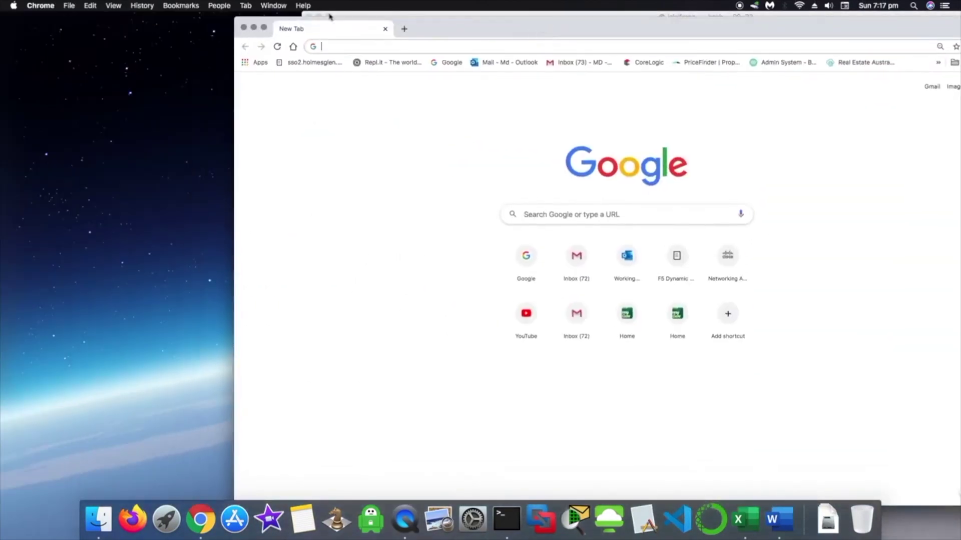